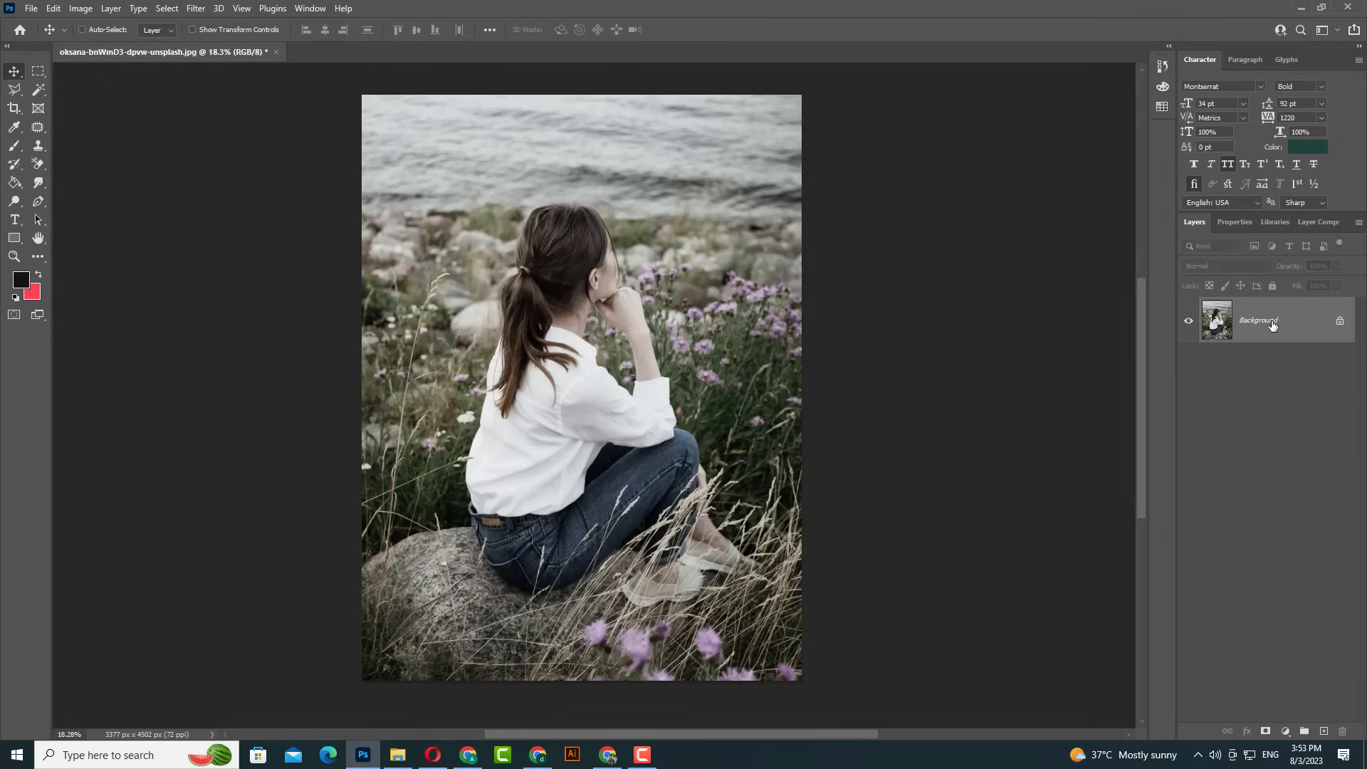
Duplicate the Background layer and add a Curves adjustment that slightly darkens the midtones at input 110 and adds a second point in the highlights
left_click_drag(1253, 319, 1325, 725)
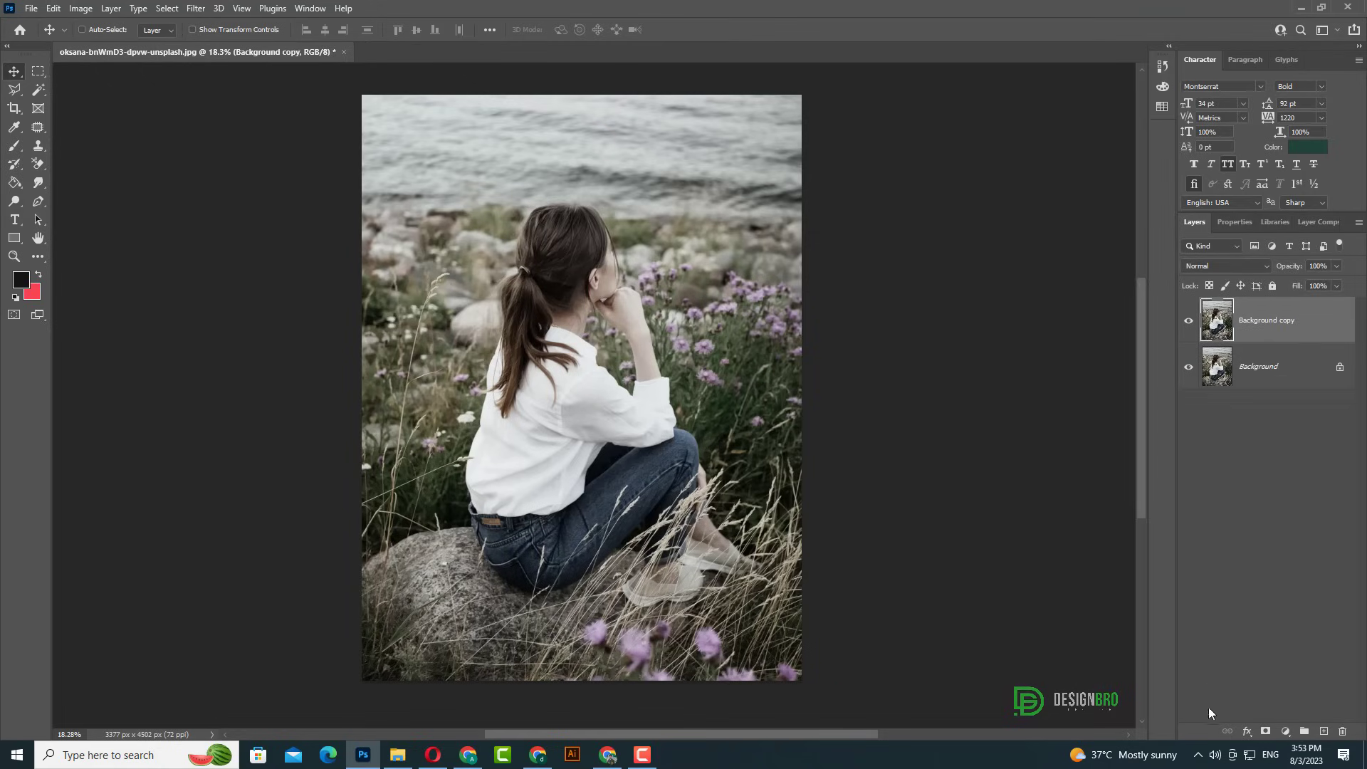
left_click(1287, 731)
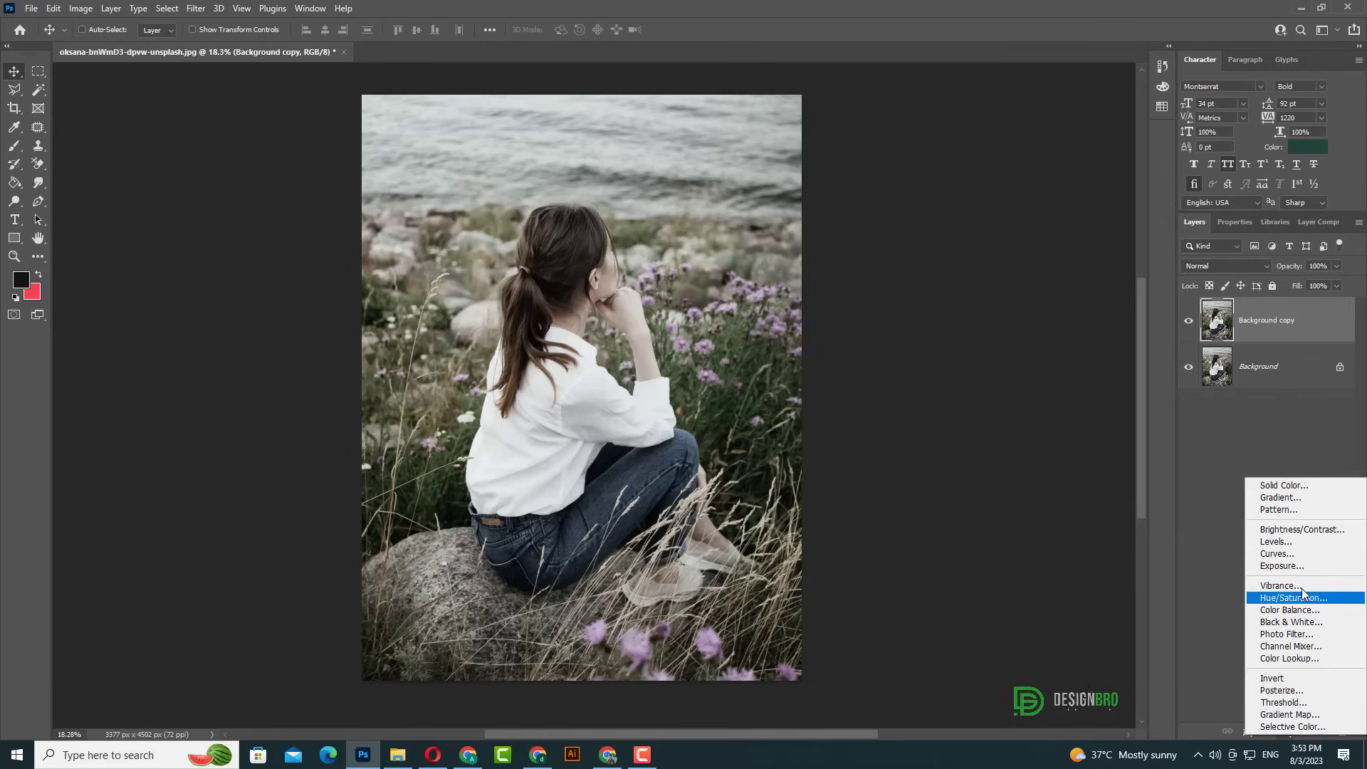
left_click(1285, 553)
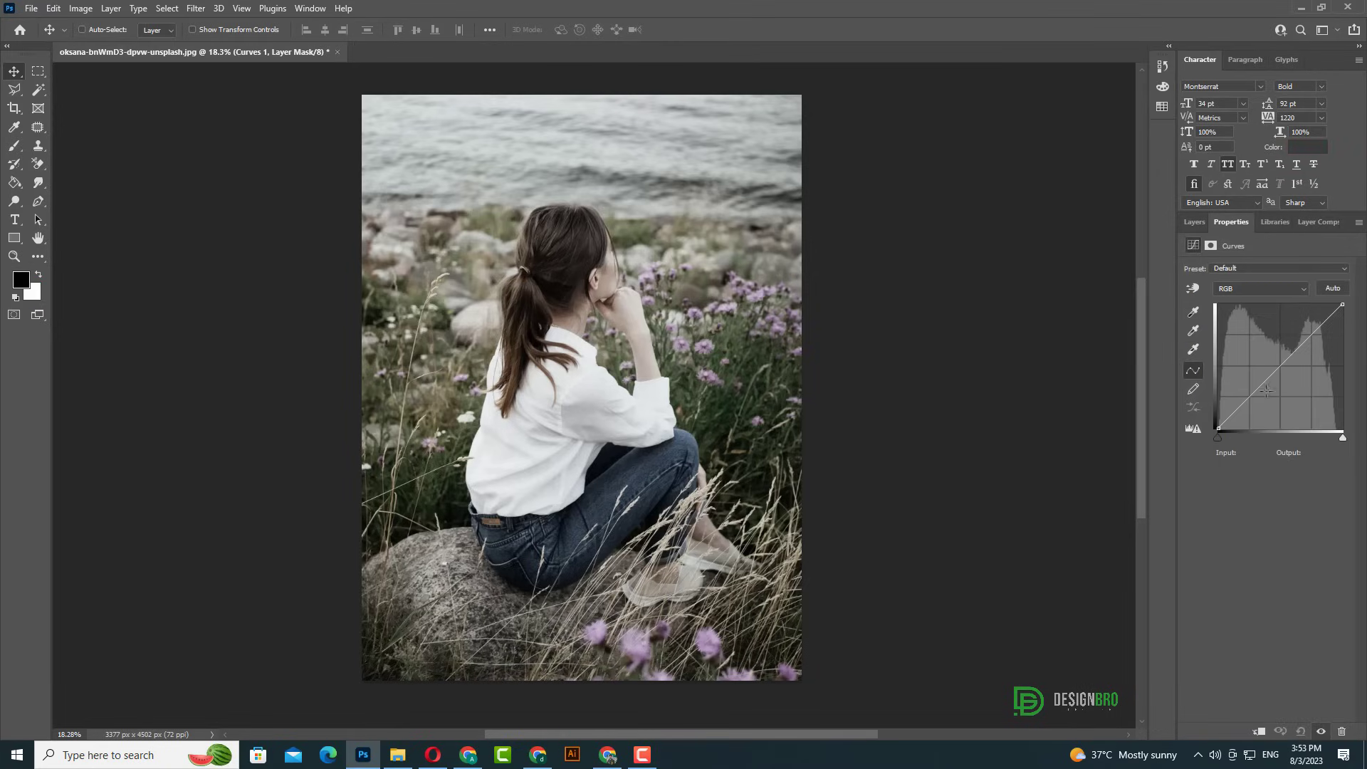
left_click(1271, 379)
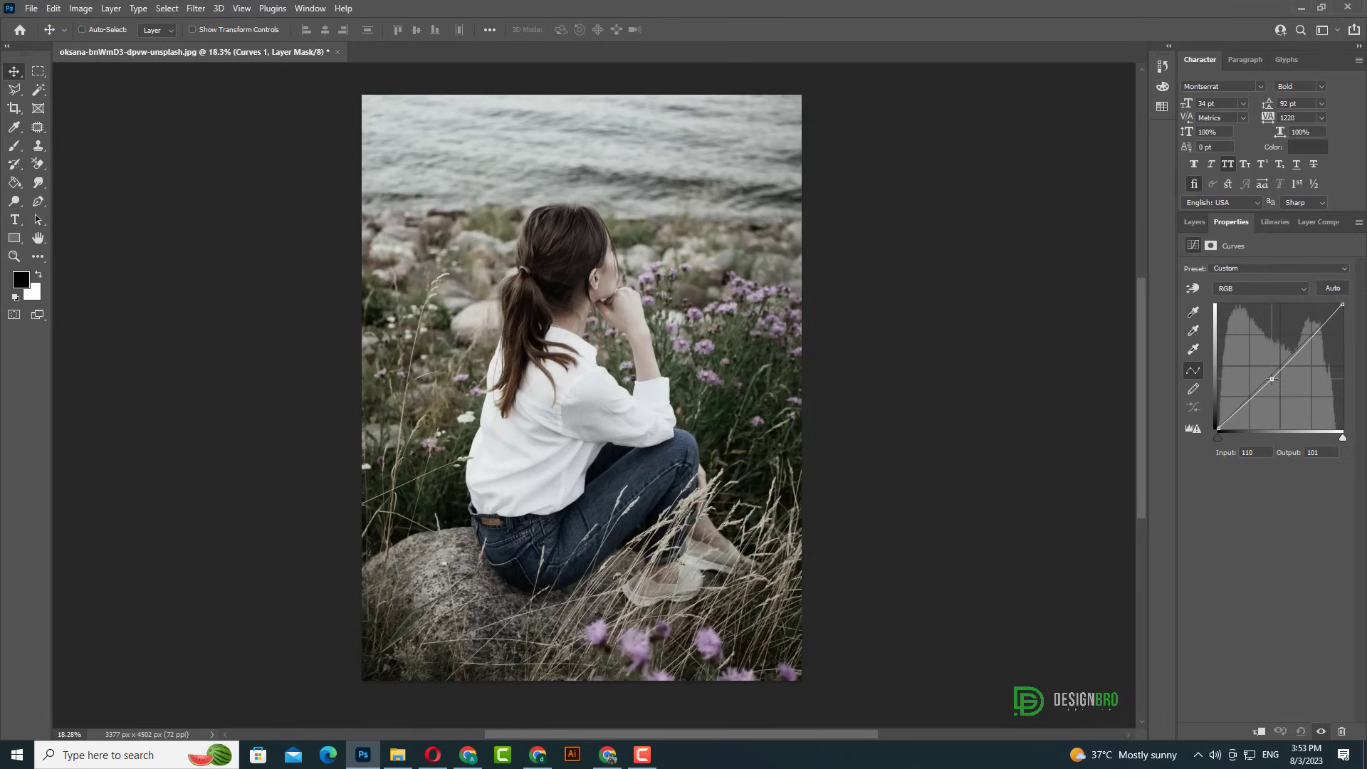
left_click(1298, 351)
left_click_drag(1298, 351, 1299, 350)
left_click(1194, 221)
left_click(1188, 320)
left_click(1188, 320)
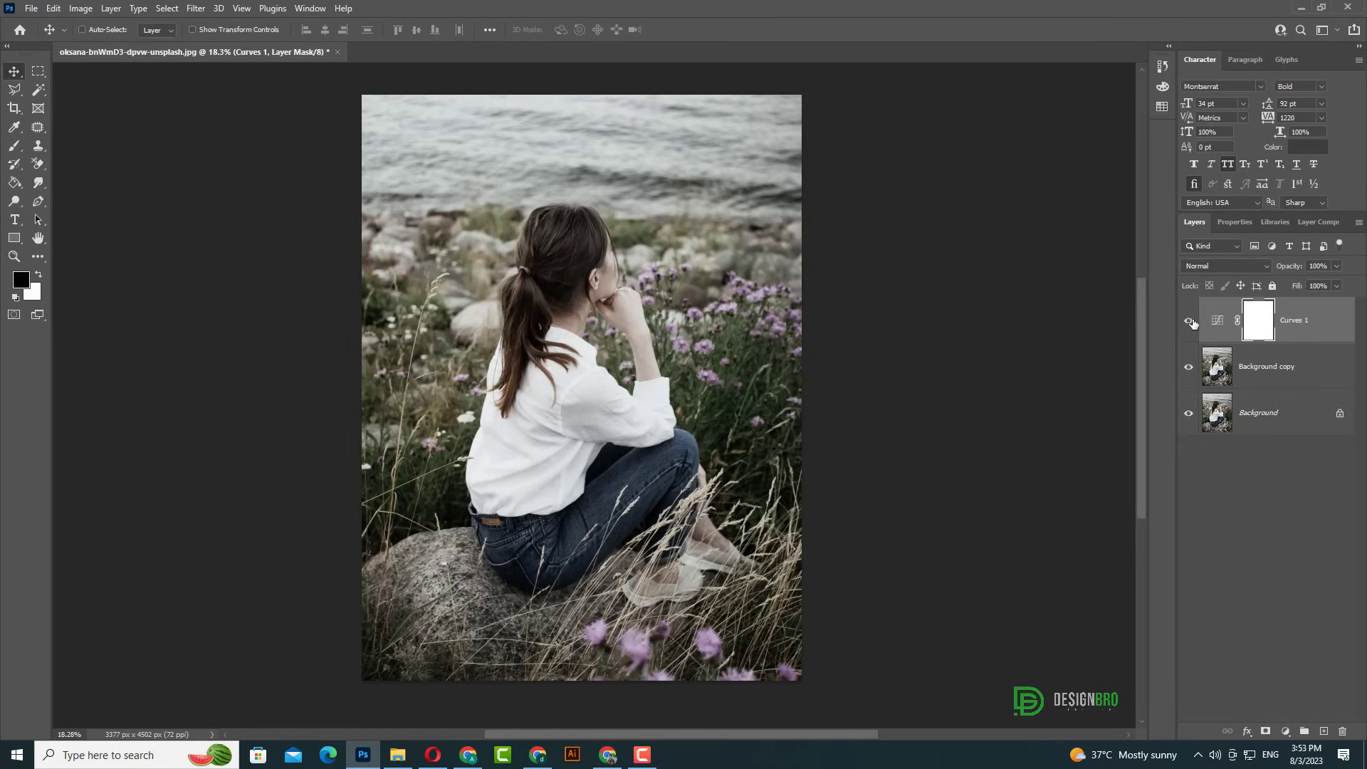
Add a Vibrance adjustment above the Curves layer and slightly raise its Vibrance and Saturation
left_click(1308, 334)
left_click(1285, 731)
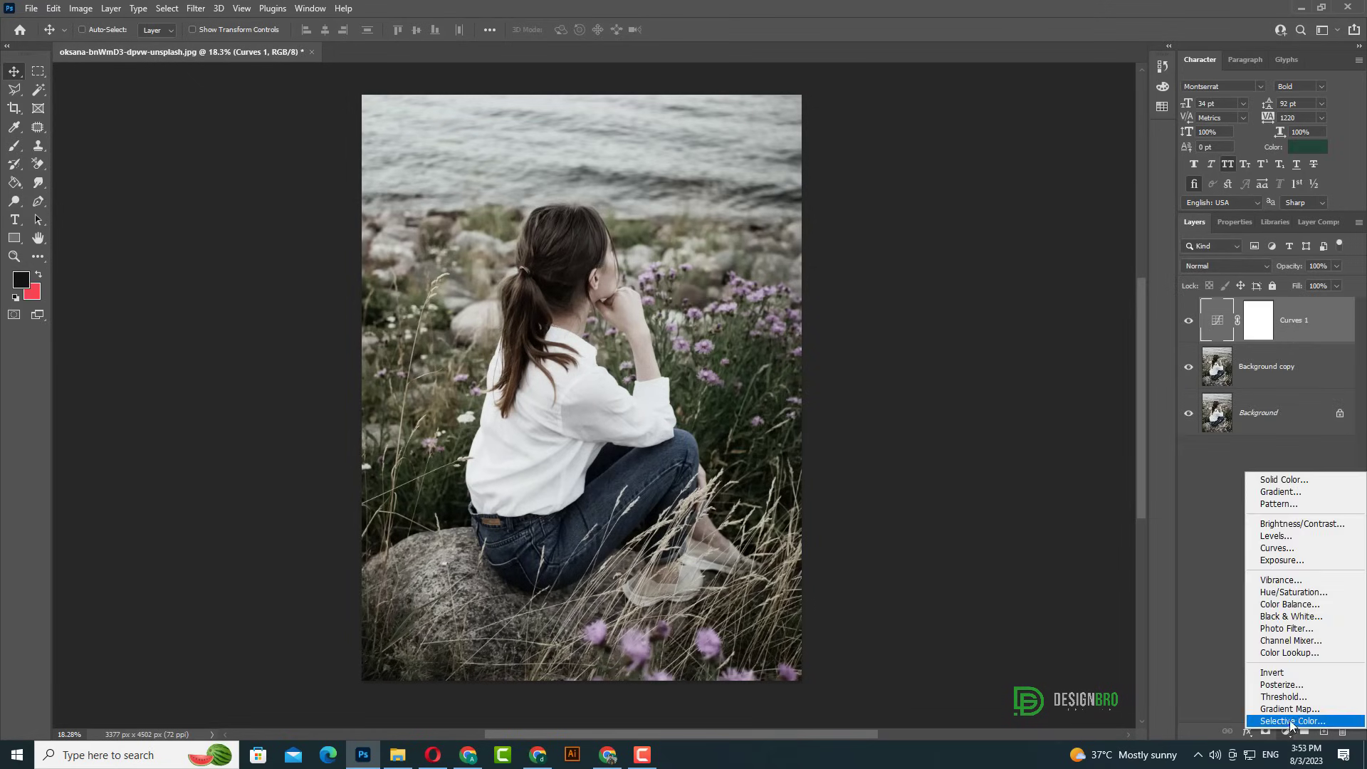
left_click(1300, 580)
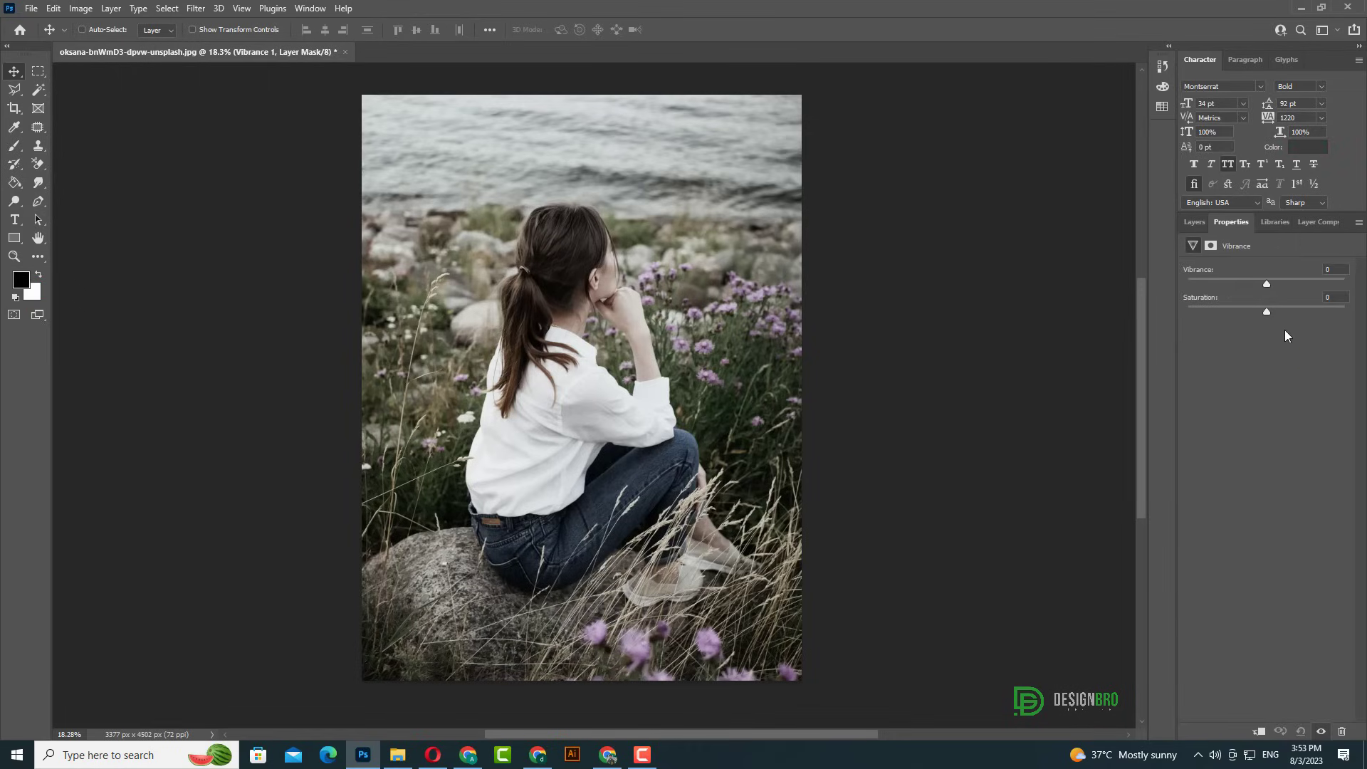
left_click_drag(1273, 282, 1280, 311)
left_click(1191, 223)
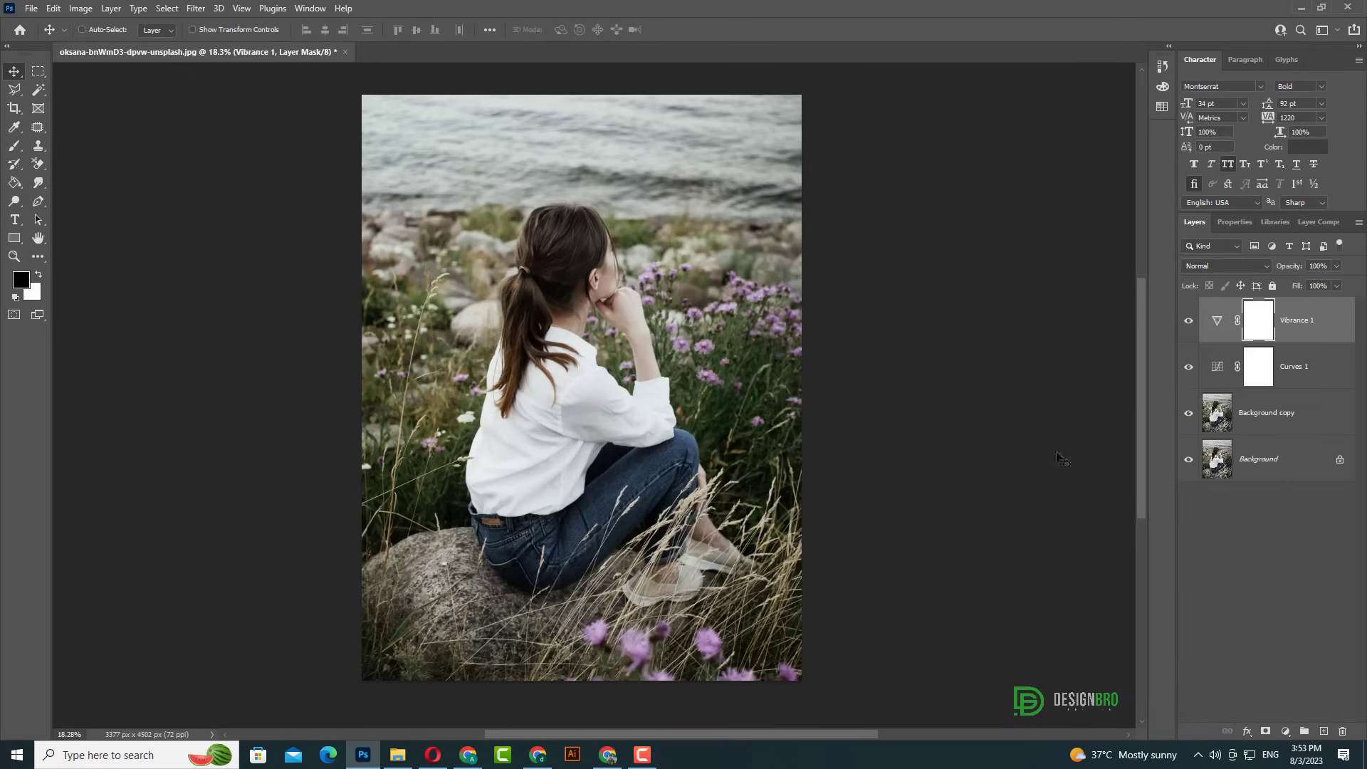
Group the Vibrance, Curves and Background copy layers, and expand the group
left_click(1289, 414, "shift")
key("ctrl+g")
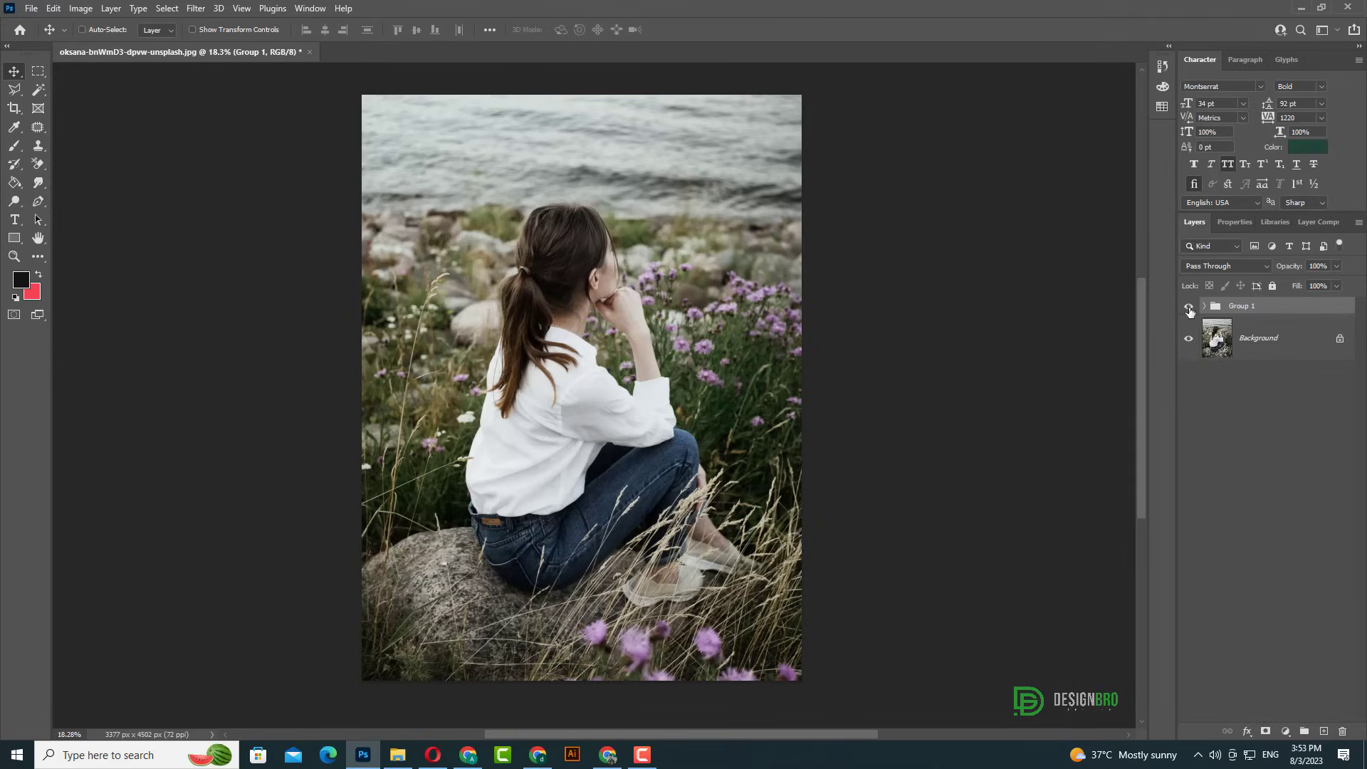
left_click(1204, 306)
Add a Selective Color adjustment above the Vibrance layer inside the group and adjust the Cyan, Magenta, Yellow and Black amounts of its Reds
left_click(1310, 340)
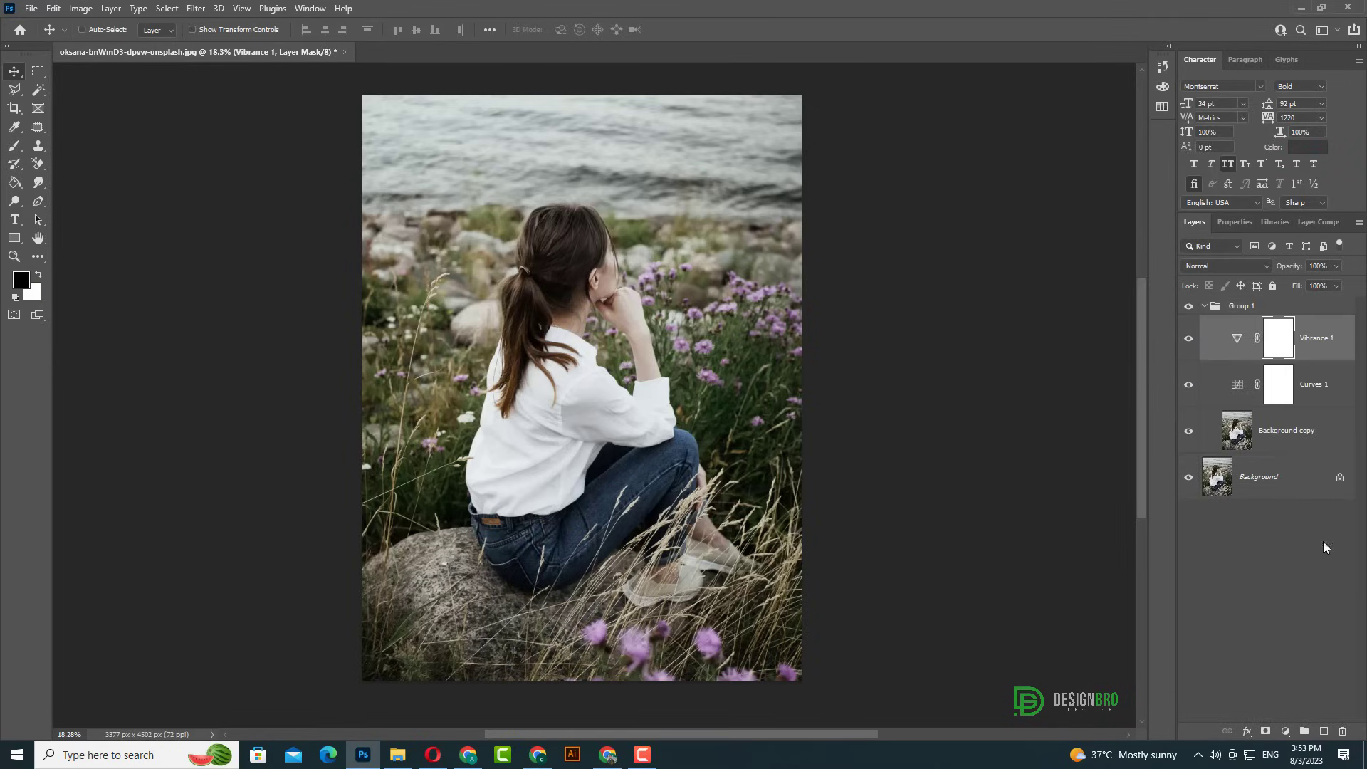
left_click(1287, 731)
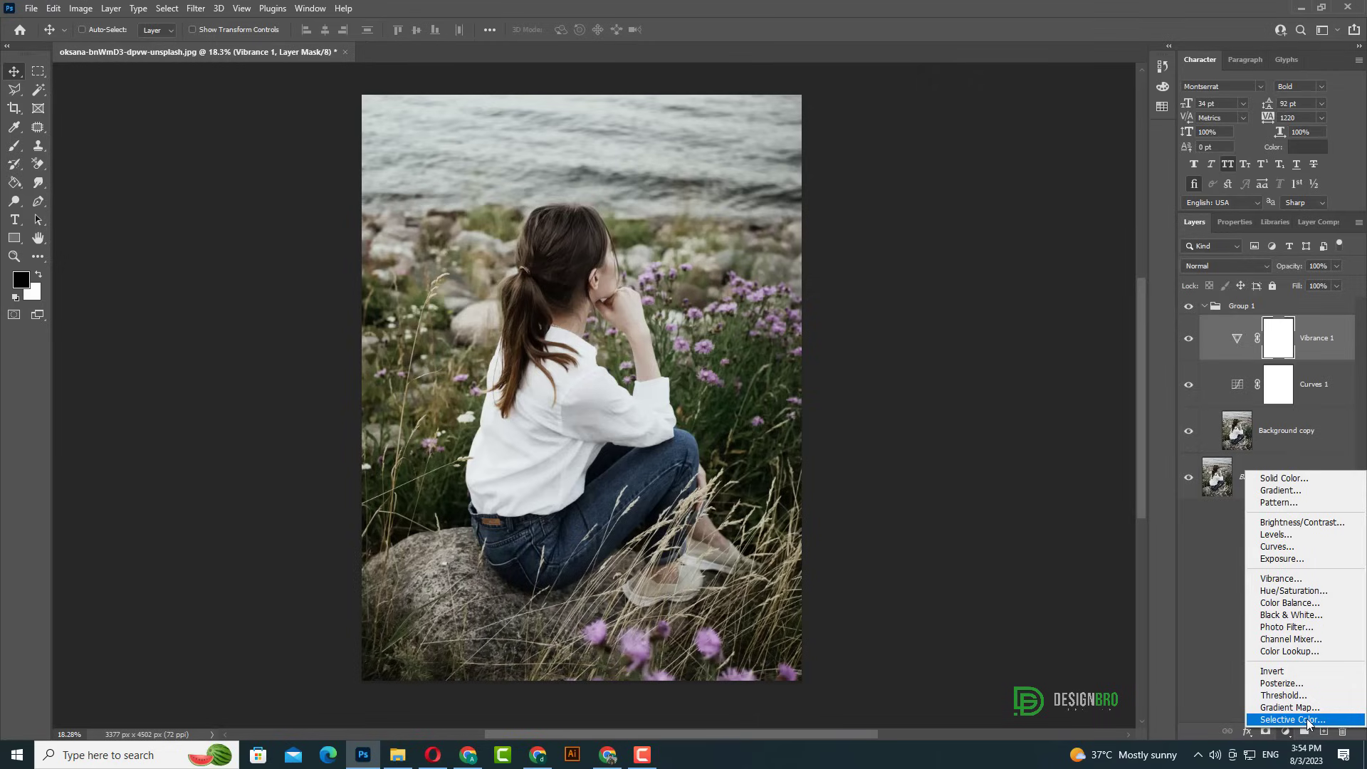
left_click(1292, 719)
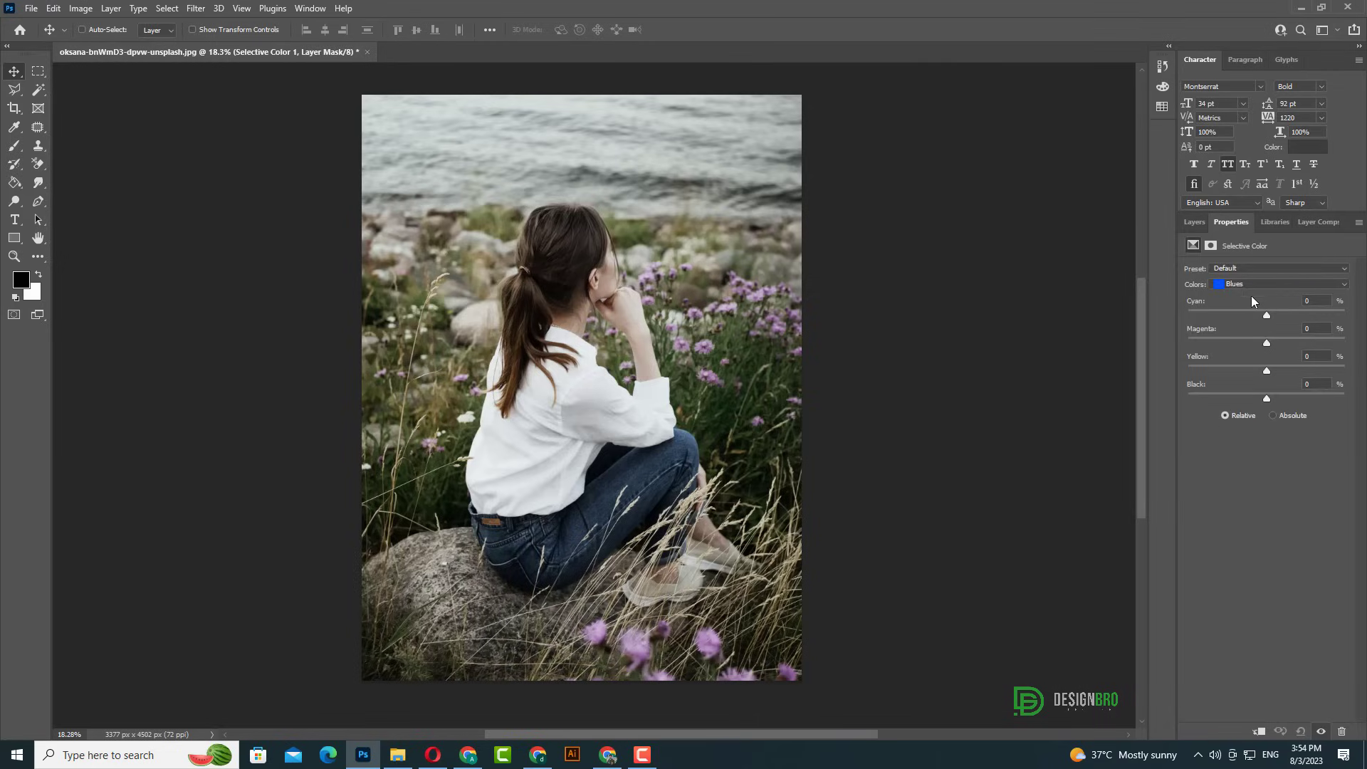
left_click(1253, 285)
left_click(1256, 284)
left_click_drag(1267, 314, 1269, 314)
left_click_drag(1269, 343, 1263, 372)
mouse_move(1281, 398)
left_mouse_down()
mouse_move(1240, 393)
mouse_move(1298, 395)
left_mouse_up()
Set the Selective Color Yellows to Cyan -7, Magenta -18 and Yellow +27, and adjust their Black amount
left_click(1251, 284)
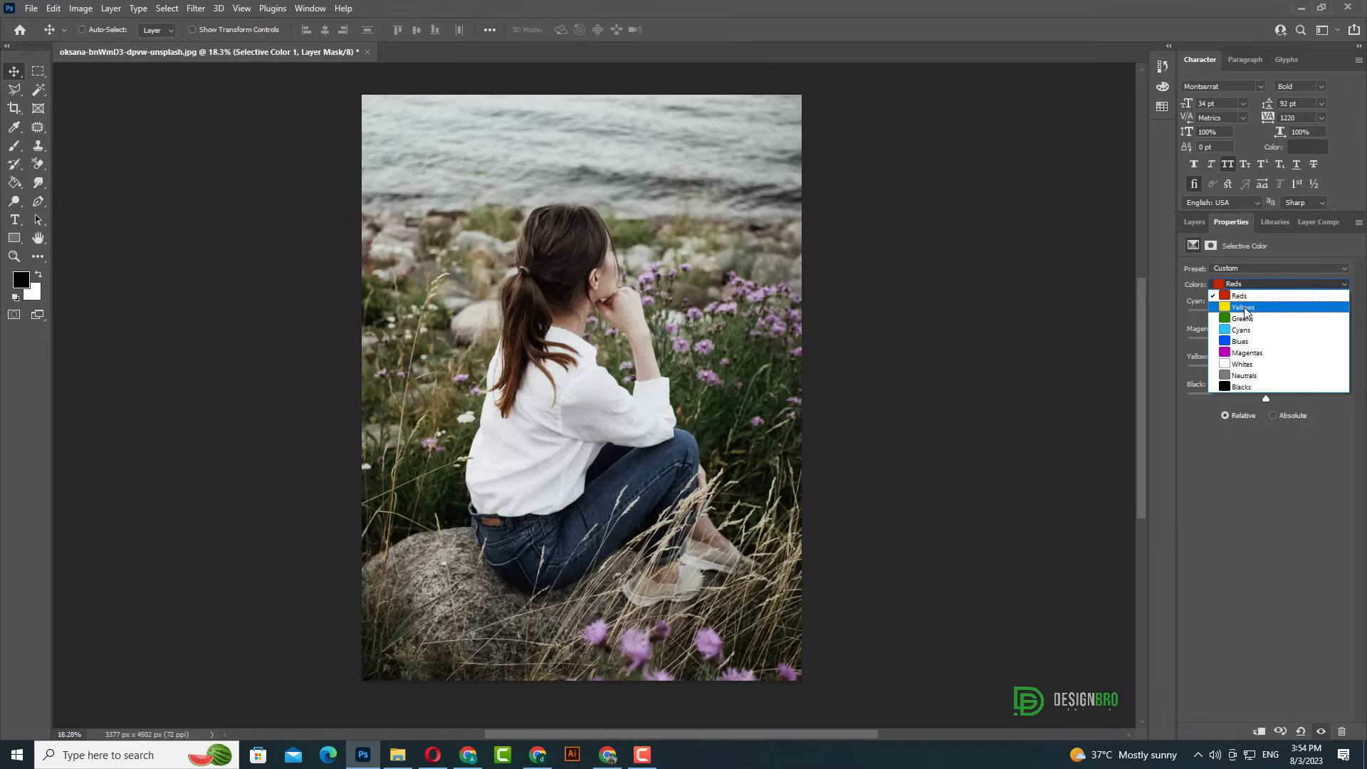
left_click(1245, 308)
left_click_drag(1225, 317, 1249, 334)
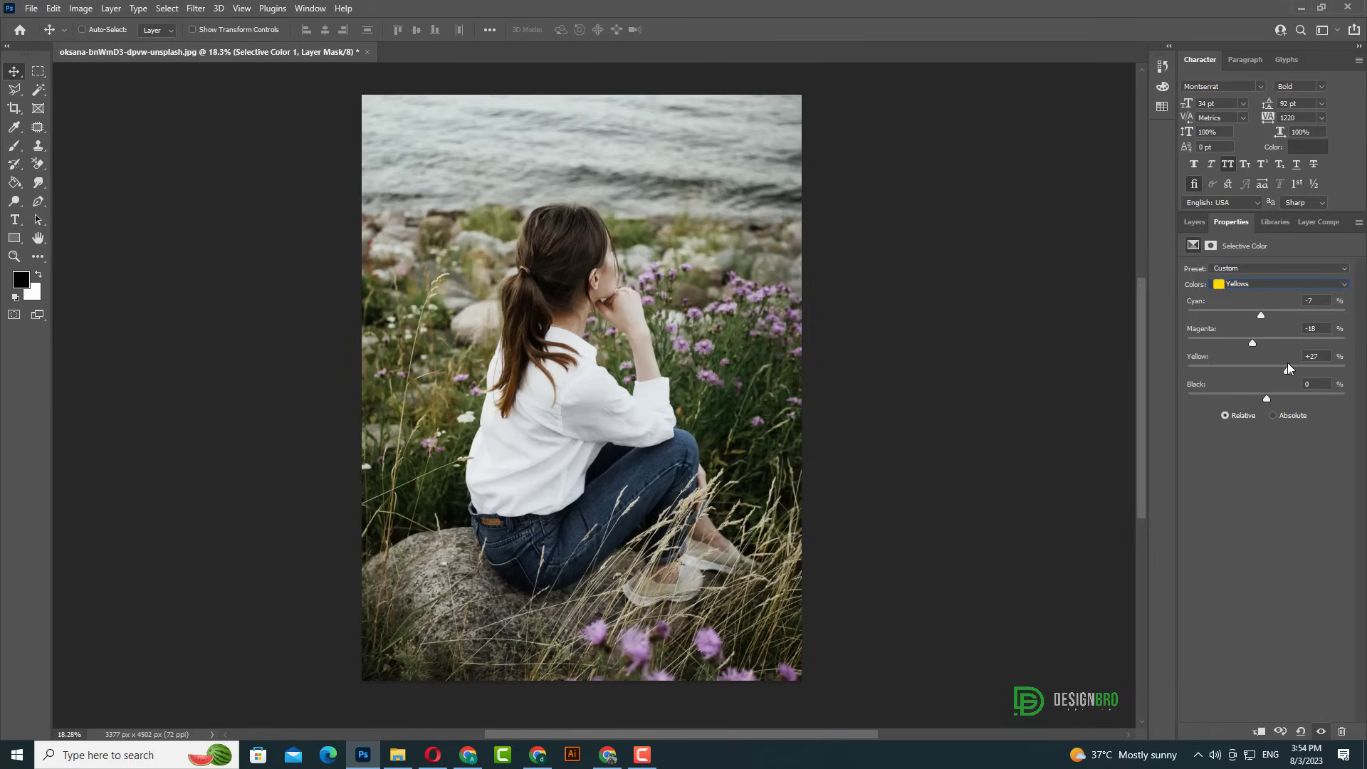
left_click_drag(1267, 398, 1257, 393)
Adjust the Selective Color Greens, shifting Cyan and Magenta and reducing Yellow and Black
left_click(1239, 284)
left_click(1246, 311)
left_click_drag(1256, 314, 1232, 314)
left_click_drag(1224, 319, 1233, 322)
left_click(1232, 341)
left_click_drag(1266, 369, 1221, 361)
left_click_drag(1258, 396, 1226, 396)
Set the Selective Color Cyans to Cyan +70, Magenta -38, Yellow -54 and Black -33
left_click(1256, 285)
left_click(1246, 330)
left_click_drag(1267, 314, 1326, 315)
left_click_drag(1253, 339, 1225, 366)
left_click_drag(1290, 400, 1240, 392)
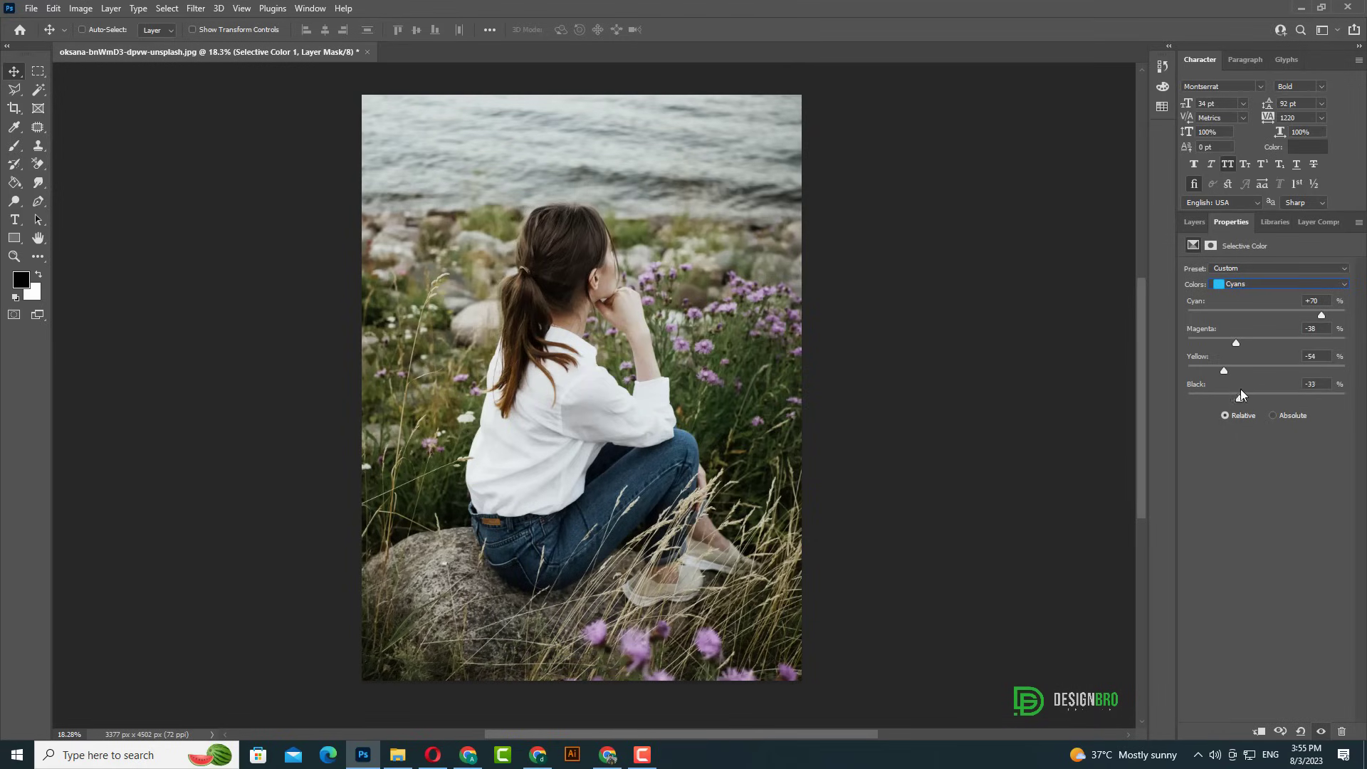
Adjust the Selective Color Blues by shifting Cyan and Magenta, reducing Yellow to its minimum and raising Black
left_click(1243, 286)
left_click(1239, 341)
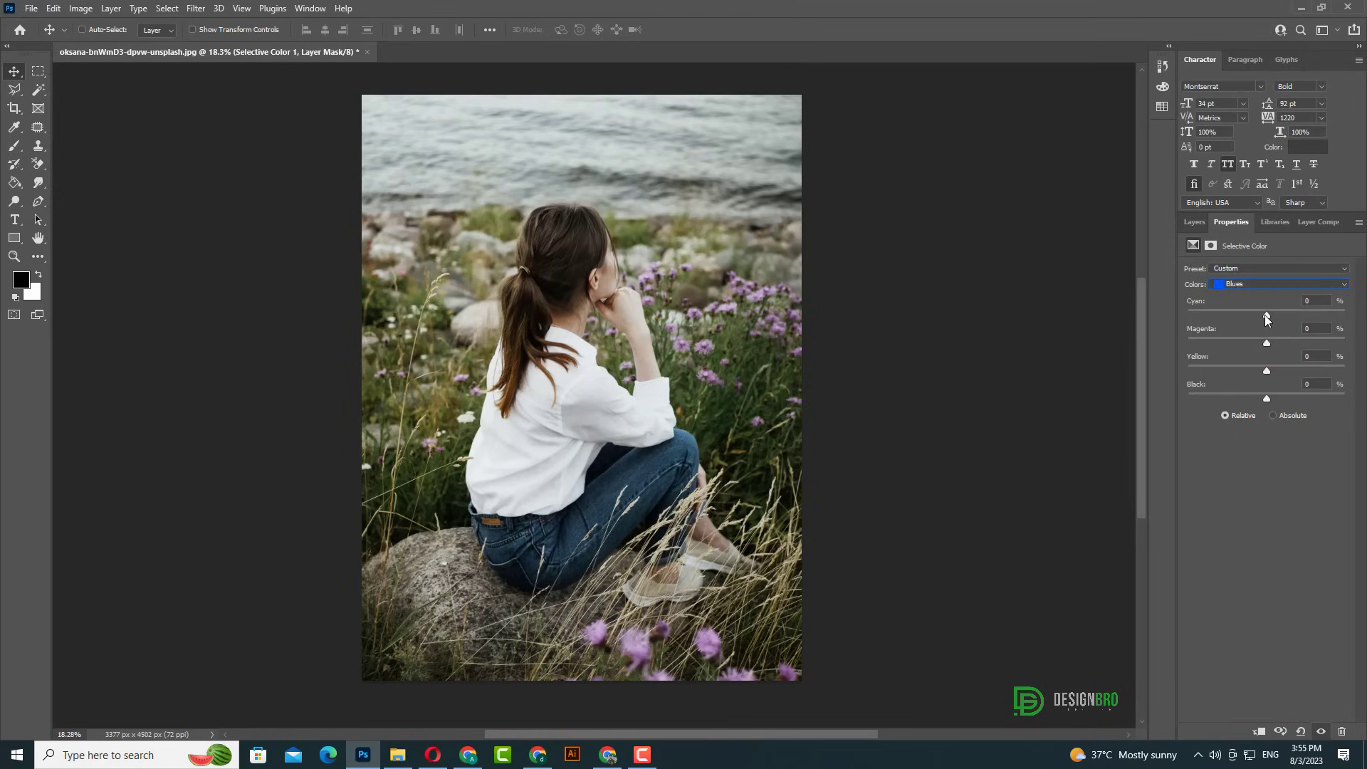
left_click_drag(1264, 315, 1229, 315)
left_click_drag(1265, 343, 1240, 344)
left_click_drag(1186, 366, 1171, 366)
left_click_drag(1260, 395, 1281, 397)
Adjust the Cyan, Magenta, Yellow and Black amounts of the Selective Color Magentas
left_click(1234, 284)
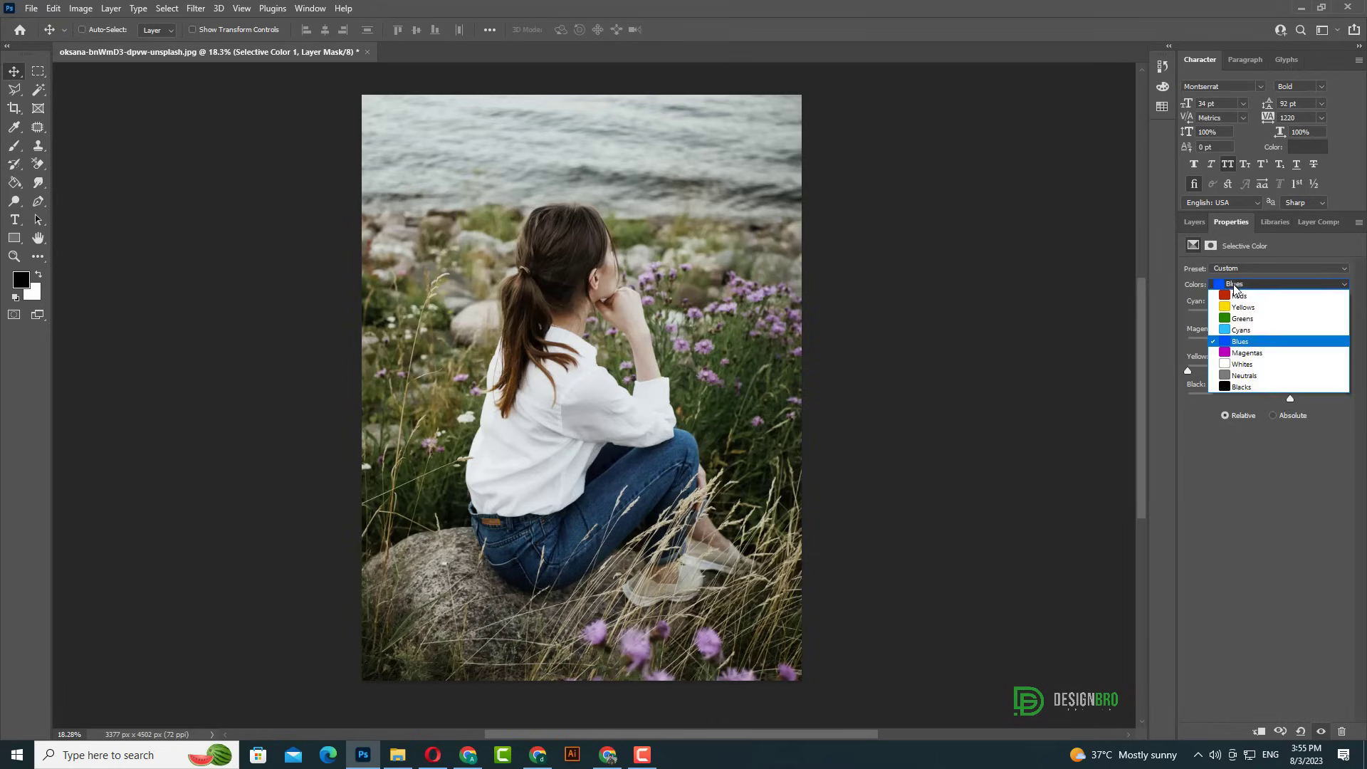
left_click(1250, 352)
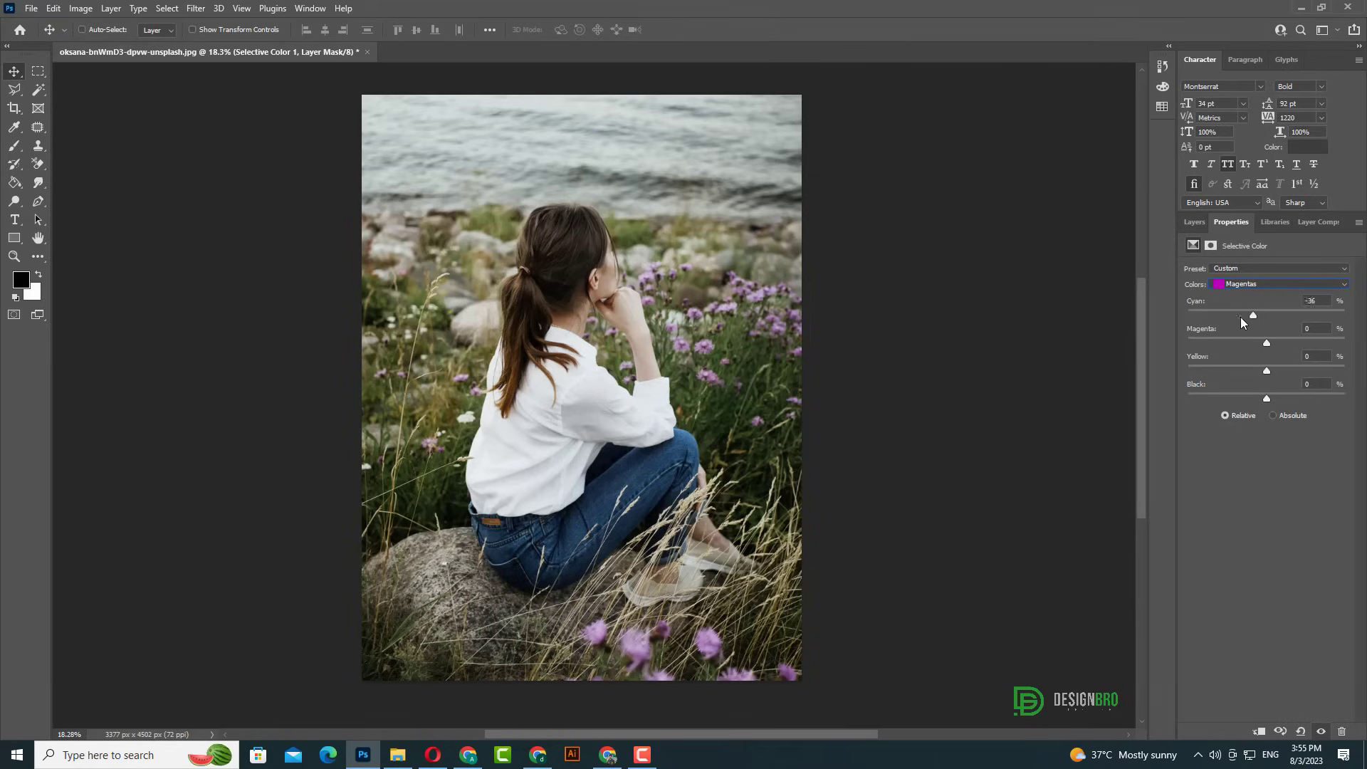
left_click_drag(1203, 322, 1260, 319)
left_click_drag(1235, 341, 1256, 393)
Set the Selective Color Blacks to Cyan +6, Yellow -6 and Black +3, and compare the image with the adjustment hidden and shown
left_click(1231, 285)
left_click(1235, 388)
mouse_move(1264, 317)
left_mouse_down()
mouse_move(1245, 318)
mouse_move(1272, 322)
left_mouse_up()
left_click_drag(1268, 401, 1262, 374)
left_click(1194, 221)
left_click(1188, 339)
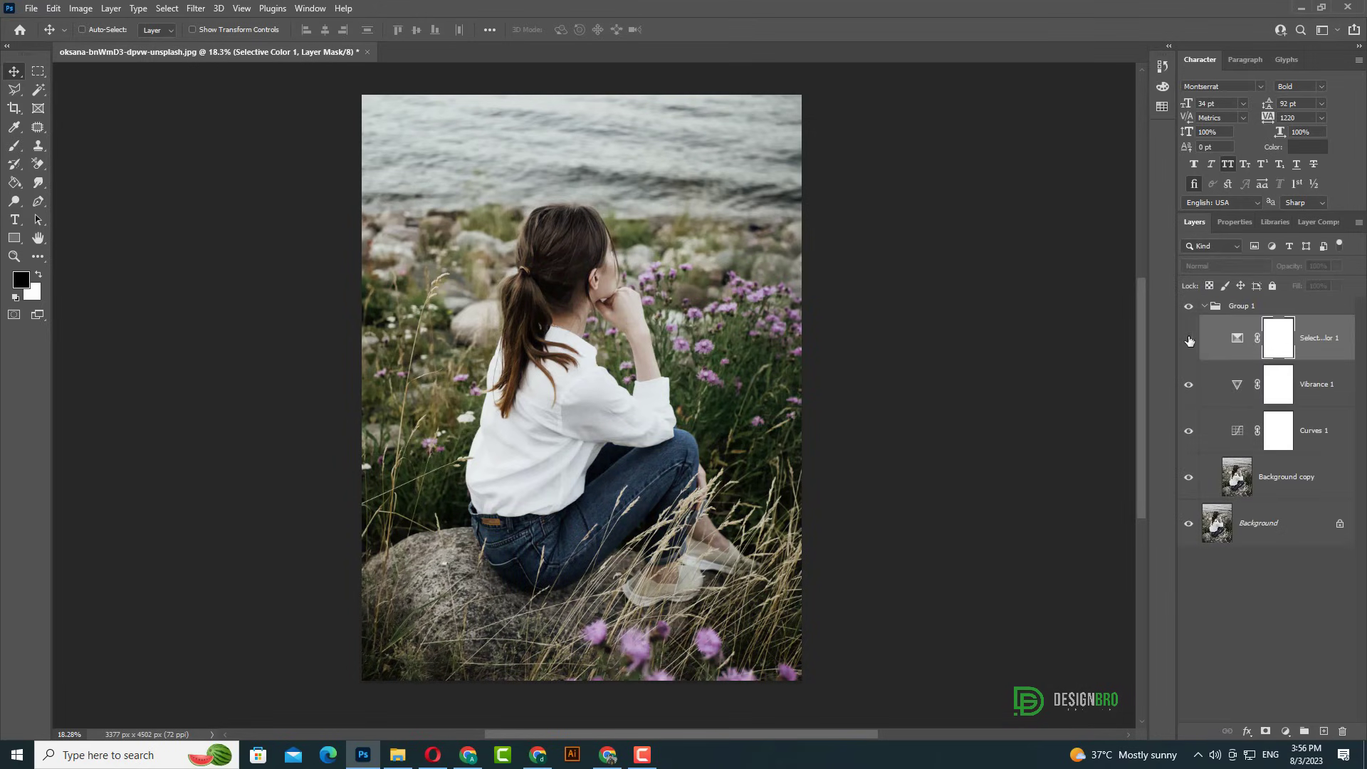
left_click(1189, 339)
Add a Hue/Saturation adjustment above the Selective Color layer with Hue +3 and Saturation +25
left_click(1307, 343)
left_click(1285, 732)
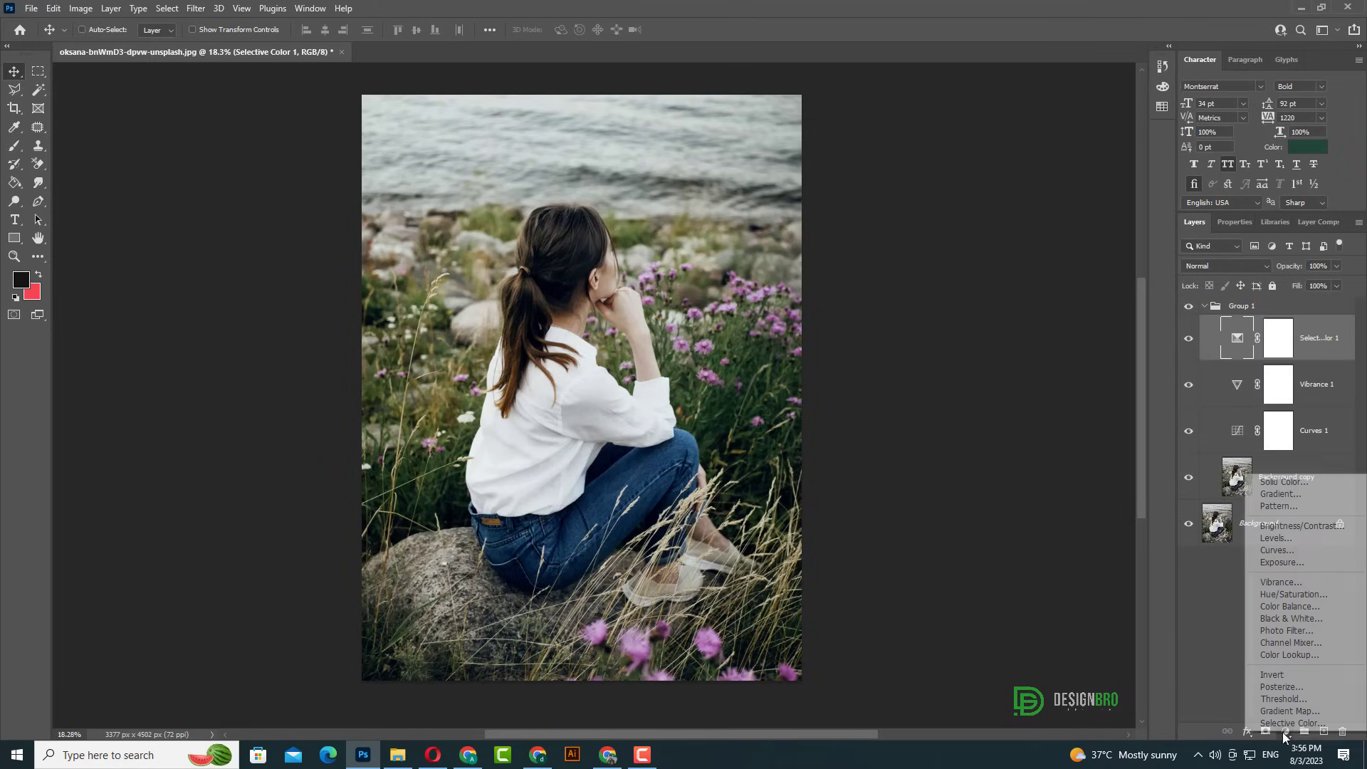
left_click(1283, 597)
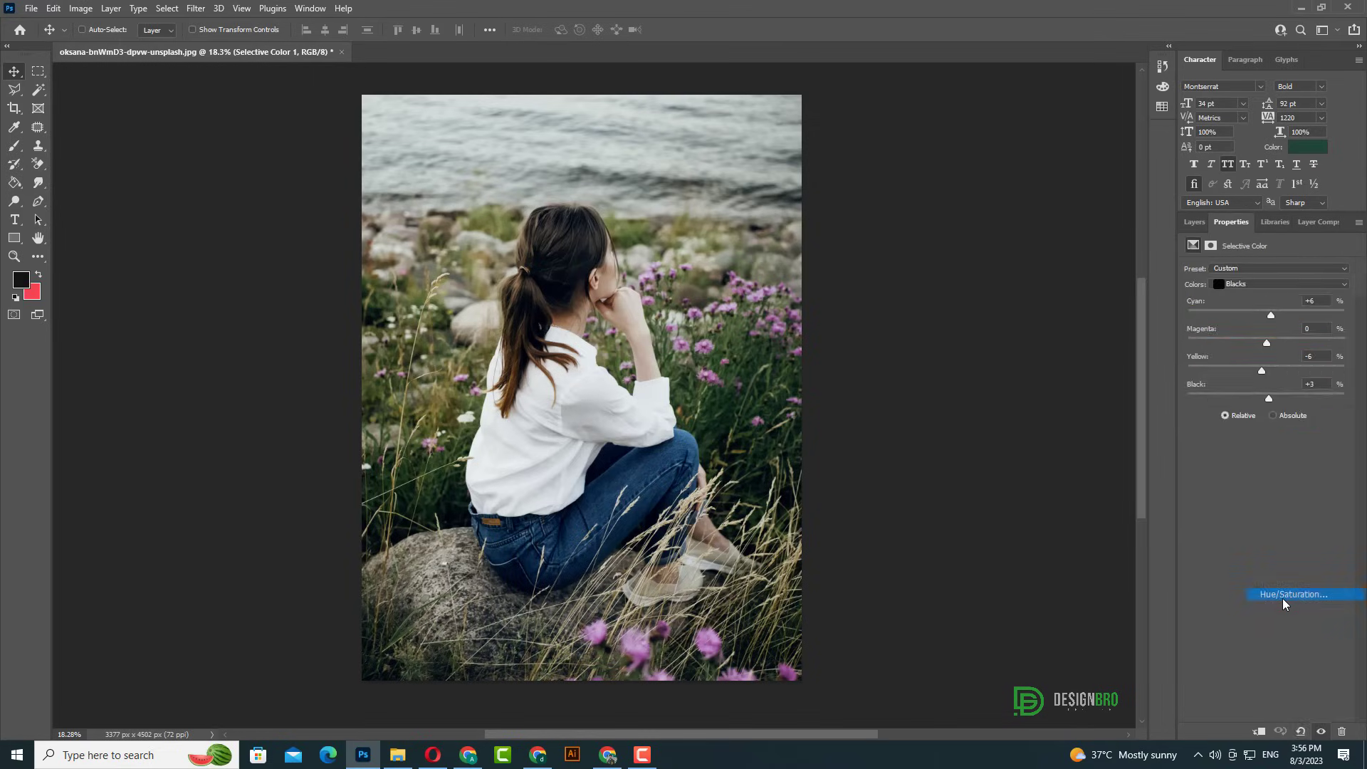
mouse_move(1266, 352)
left_mouse_down()
mouse_move(1281, 343)
mouse_move(1268, 323)
mouse_move(1249, 327)
mouse_move(1272, 337)
left_mouse_up()
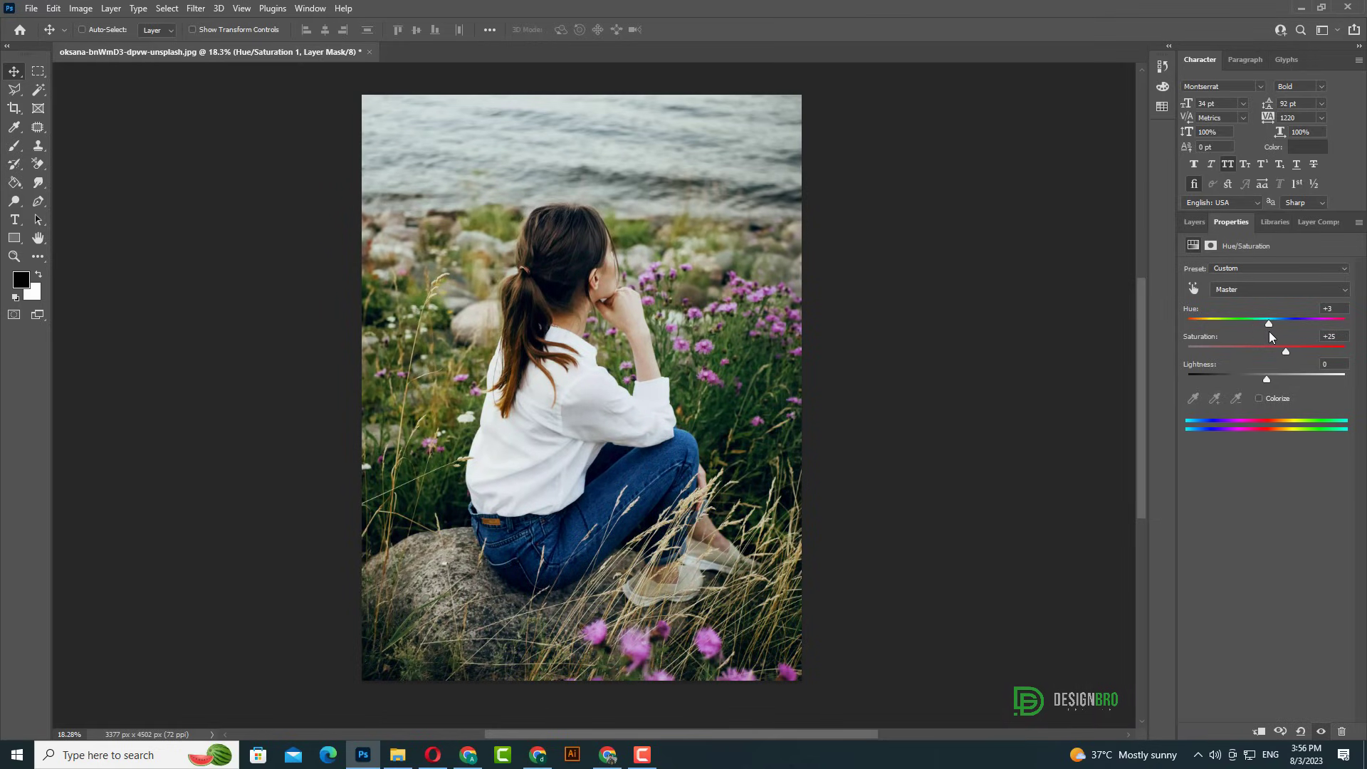
left_click(1194, 222)
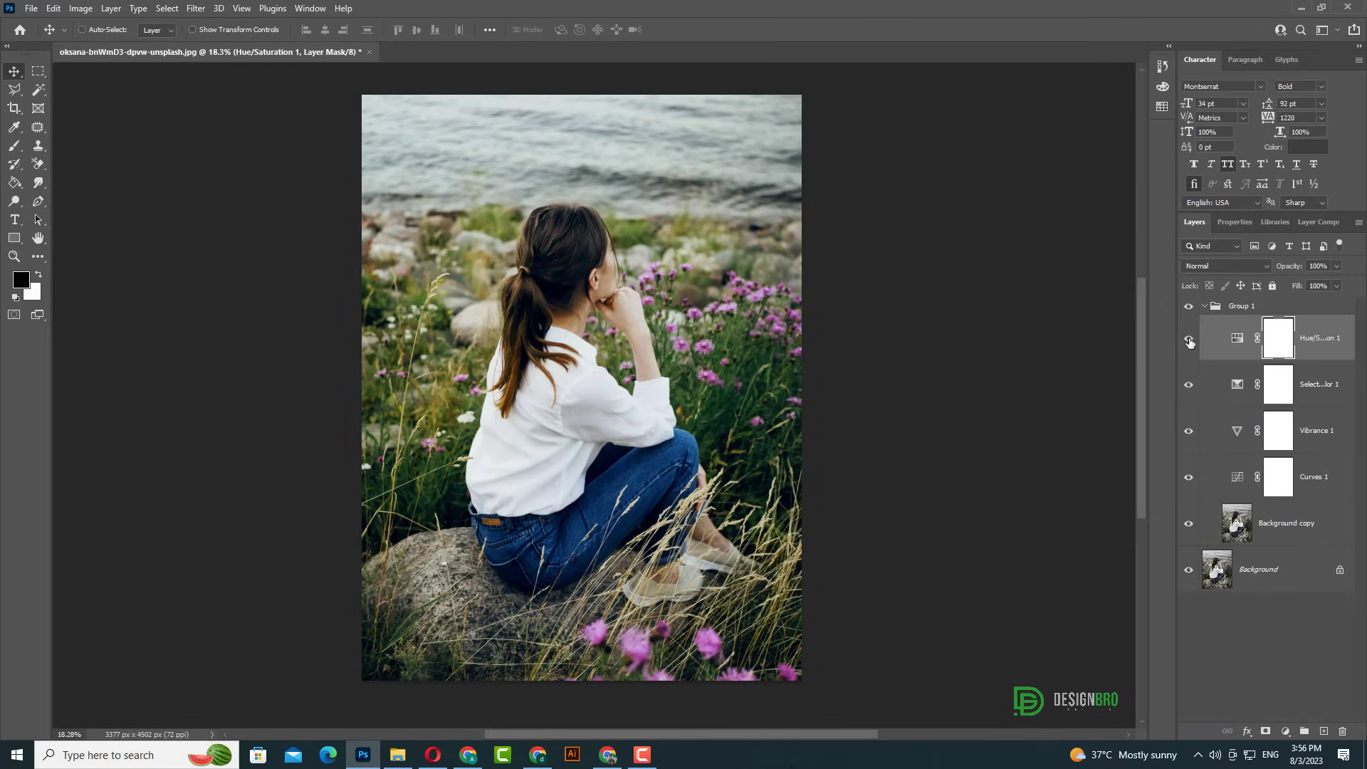
Add a second Selective Color adjustment and set its Reds to Cyan -19, Magenta -25 and Yellow +21, with Black slightly raised
left_click(1285, 731)
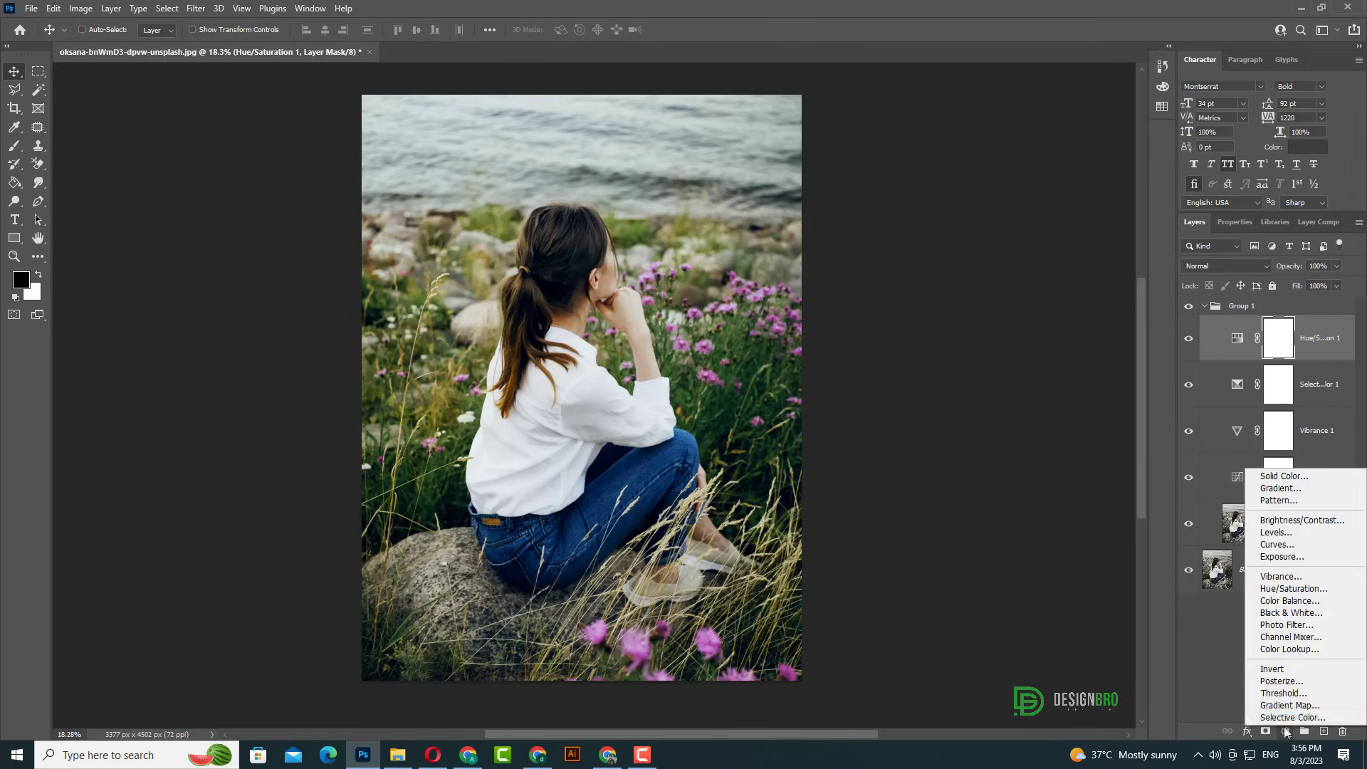
left_click(1265, 717)
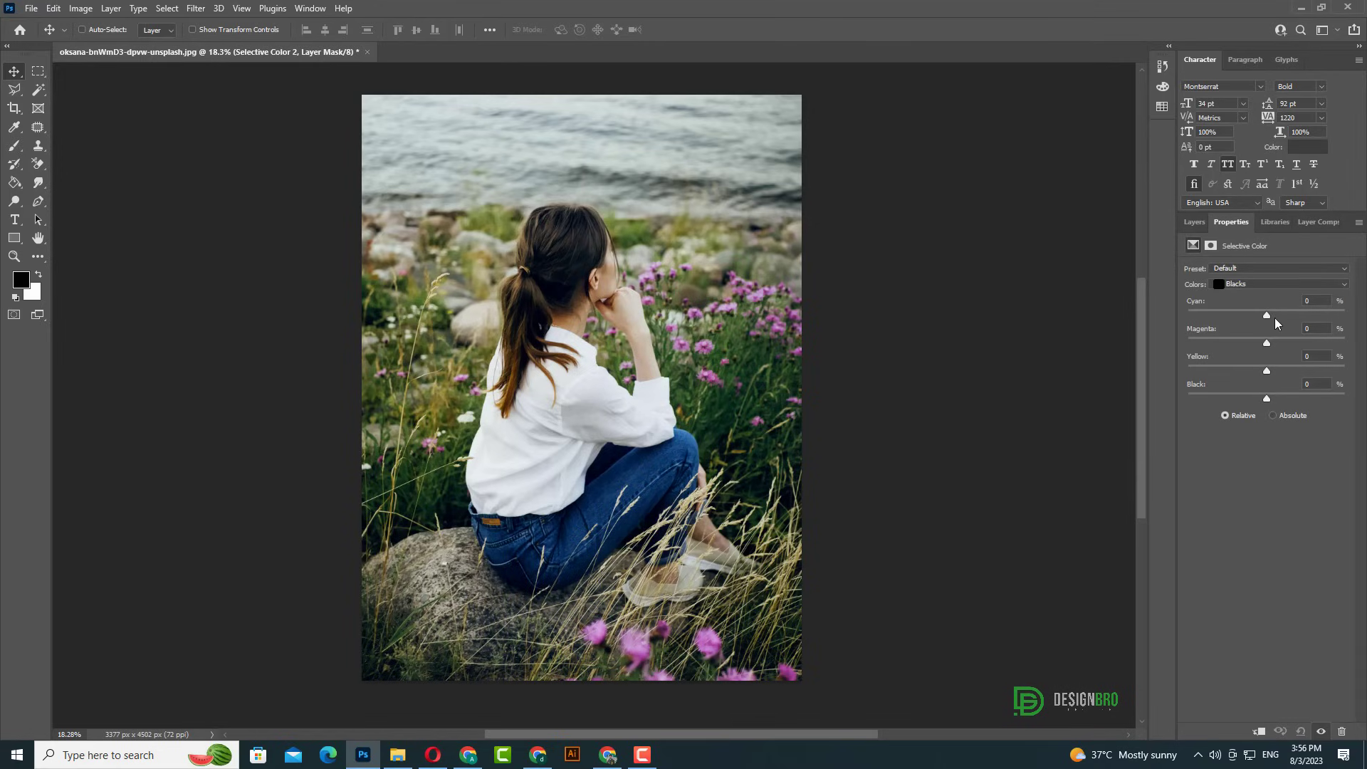
left_click(1250, 285)
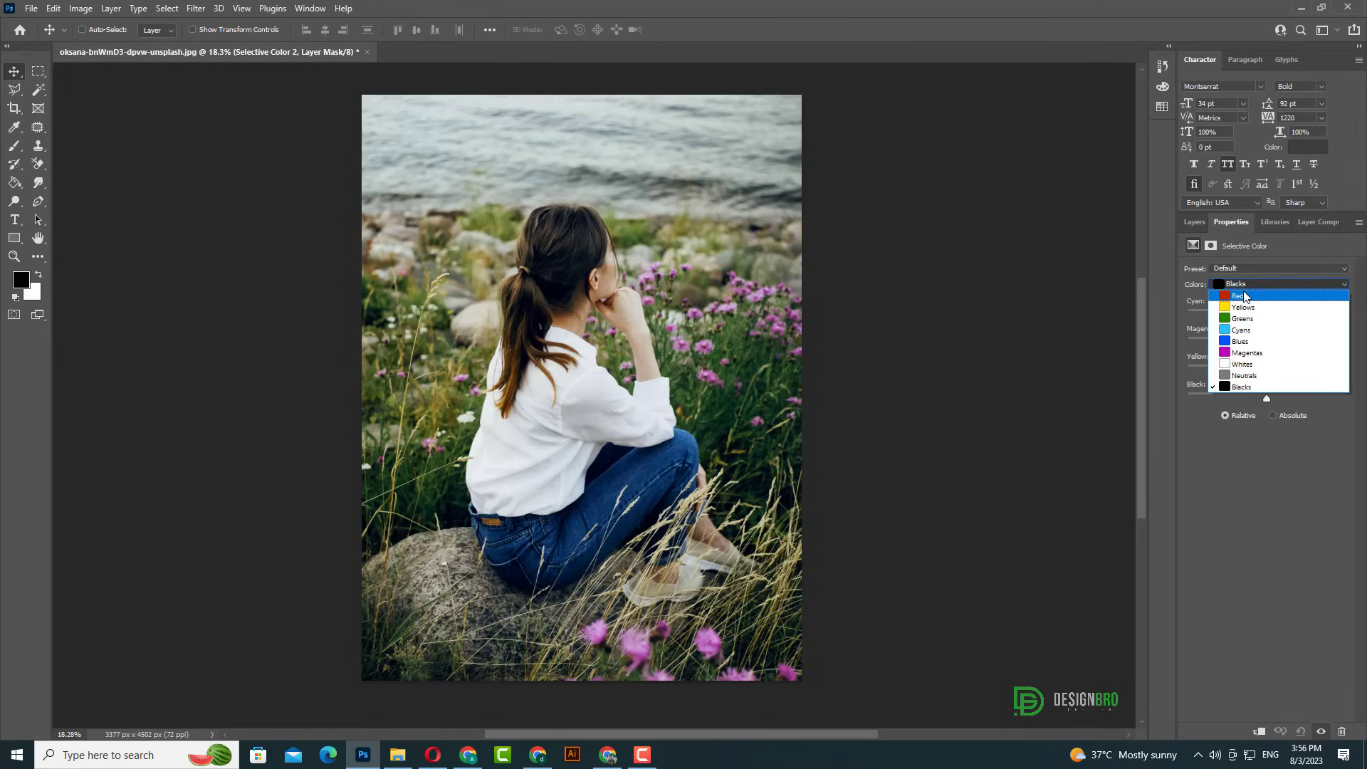
left_click(1245, 297)
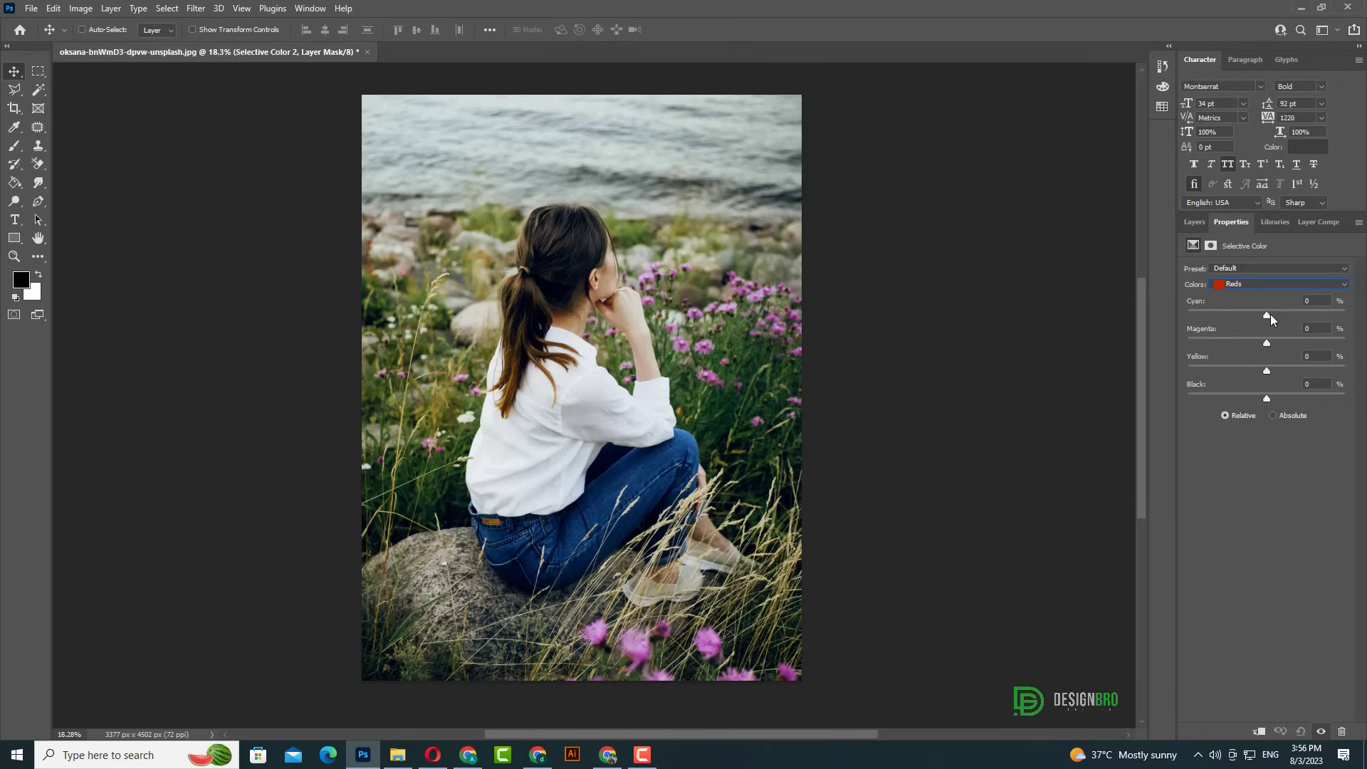
left_click_drag(1273, 315, 1262, 343)
left_click_drag(1268, 370, 1241, 369)
left_click_drag(1272, 399, 1280, 399)
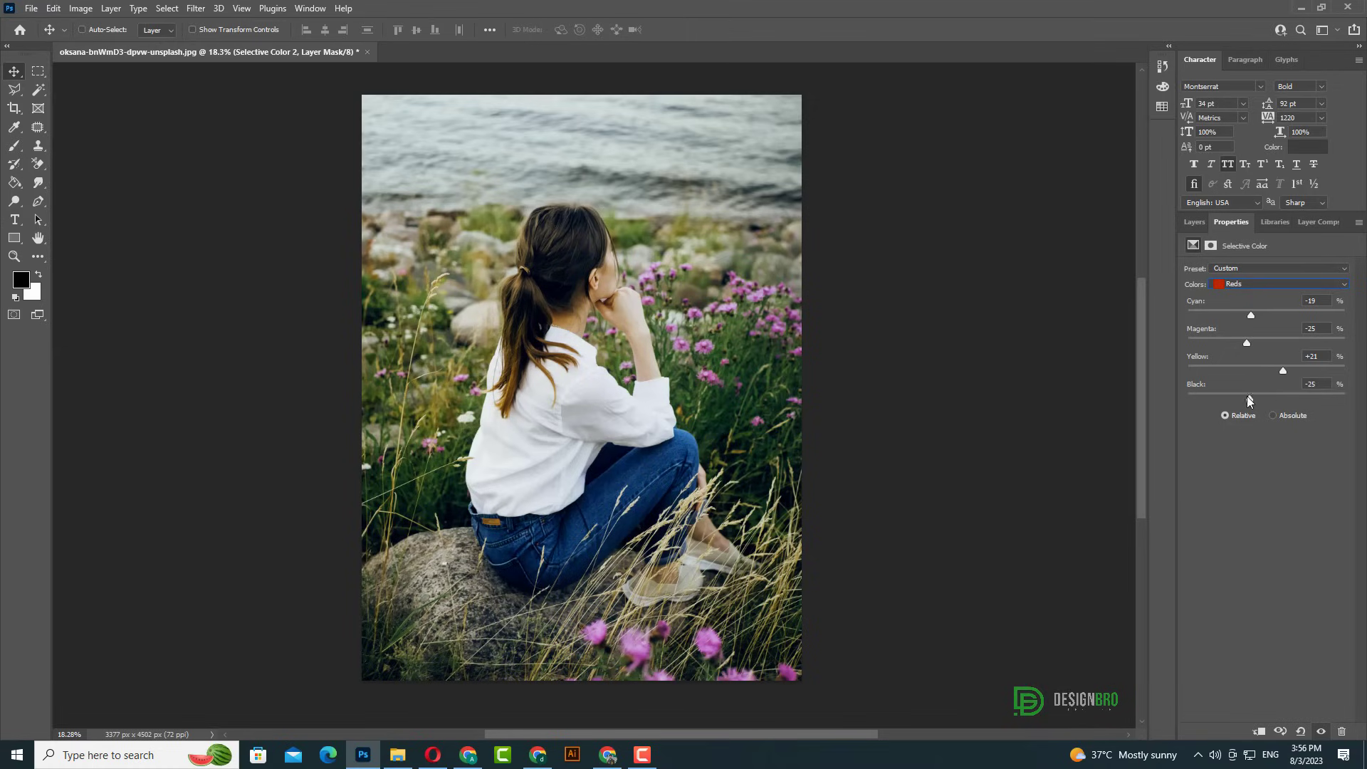
Adjust the Cyans in the second Selective Color layer by changing their ink amounts
left_click(1243, 284)
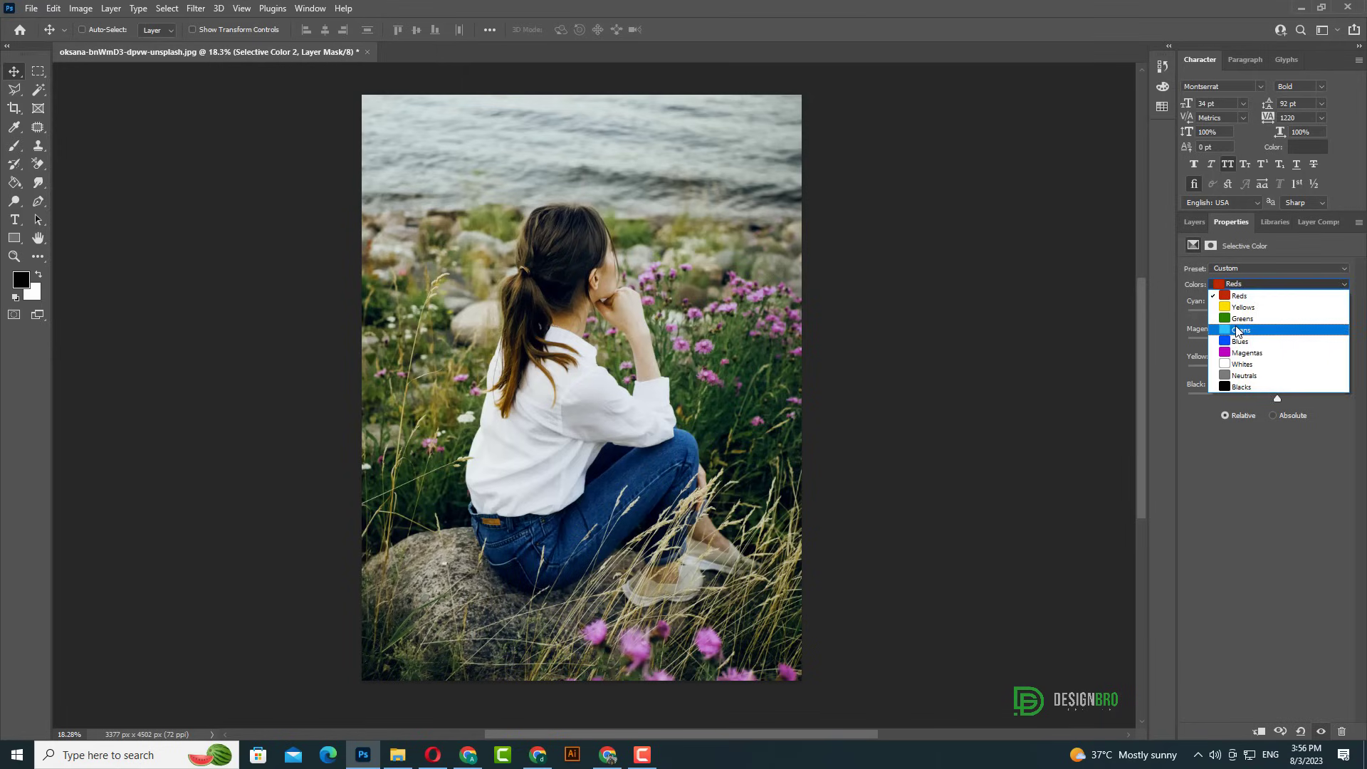
left_click(1238, 331)
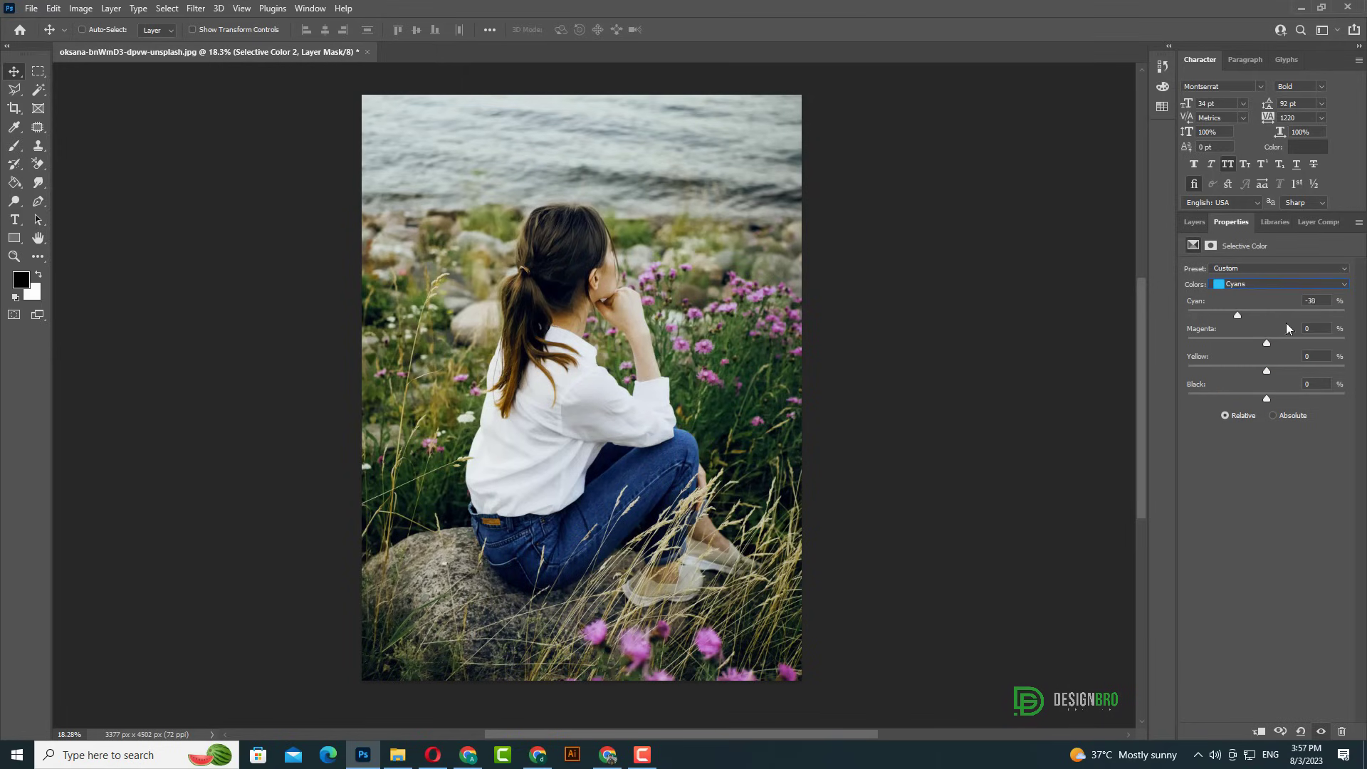
left_click_drag(1286, 323, 1268, 372)
left_click(1196, 224)
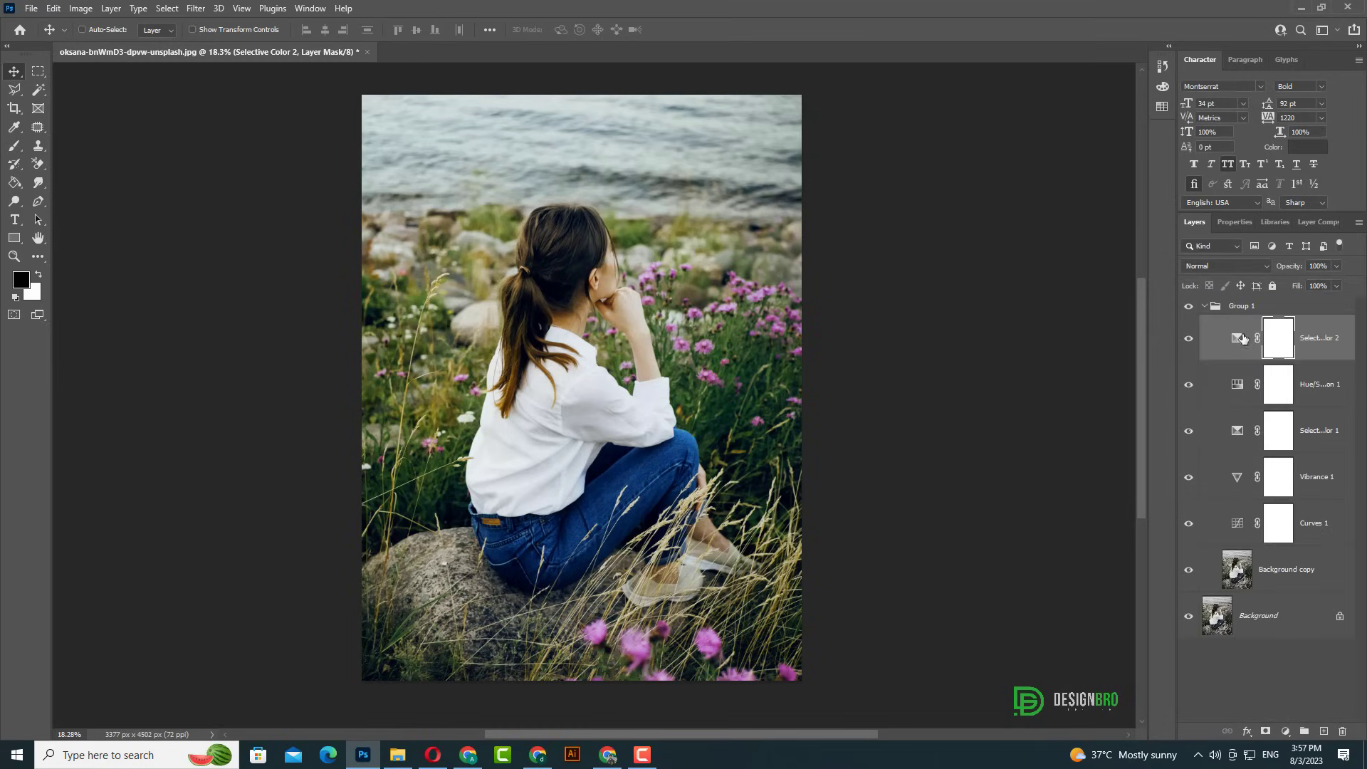
Collapse Group 1, compare the image with the group hidden and shown, and merge the group into a single layer
left_click(1203, 306)
left_click(1189, 306)
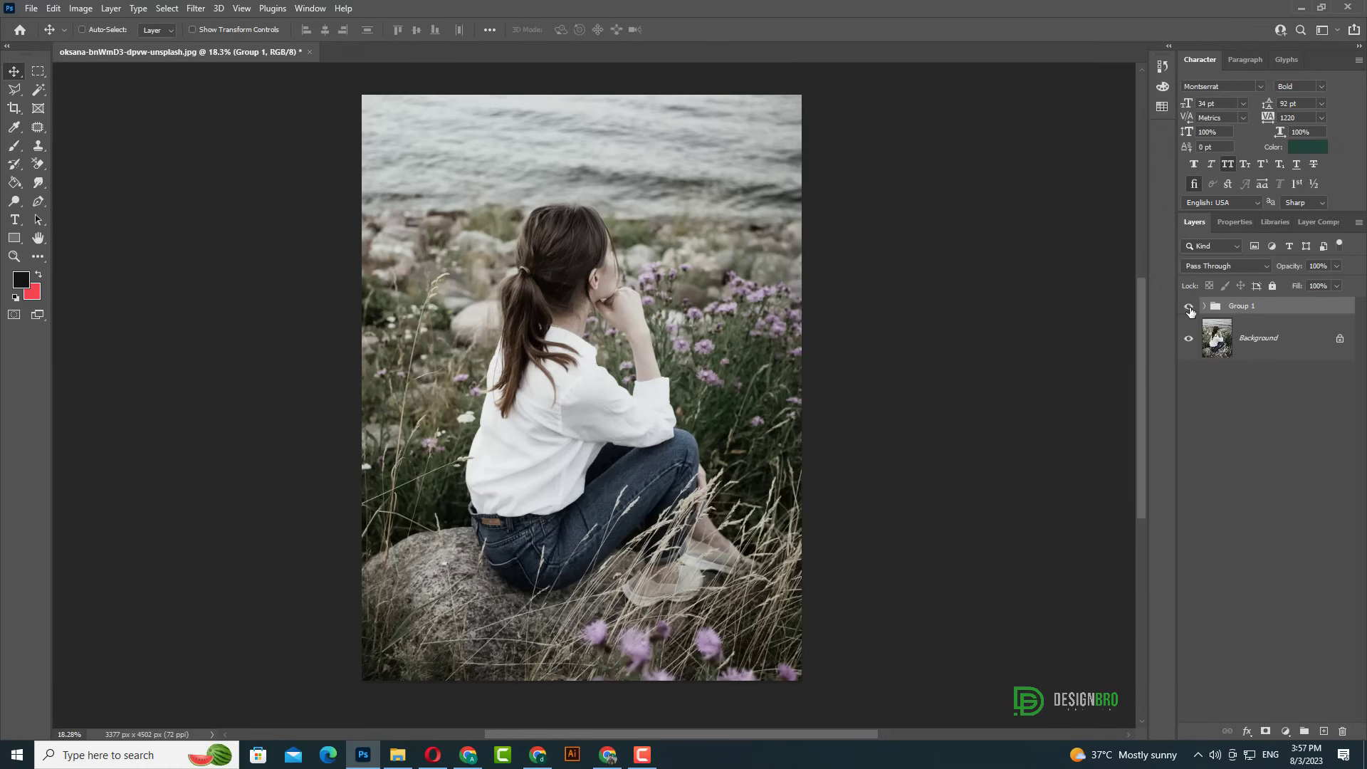
left_click(1188, 306)
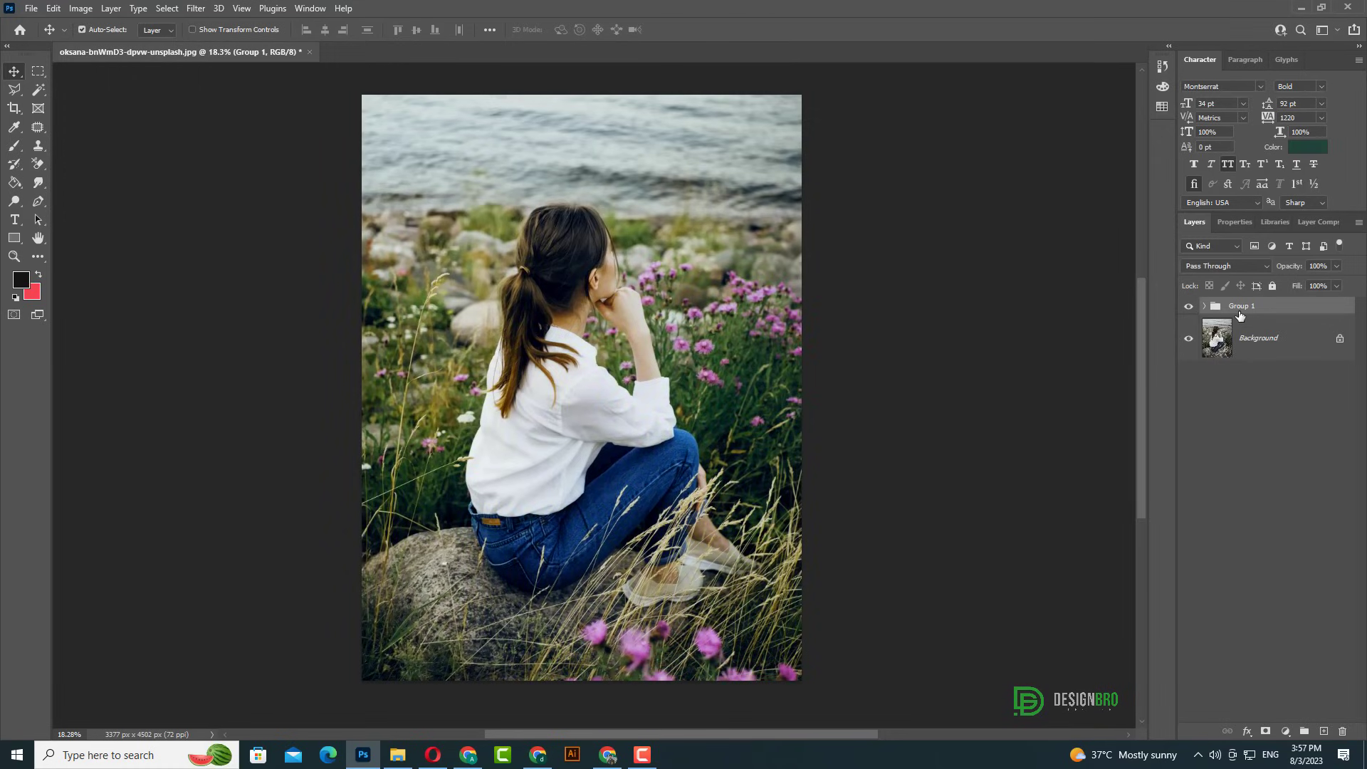
key("ctrl+e")
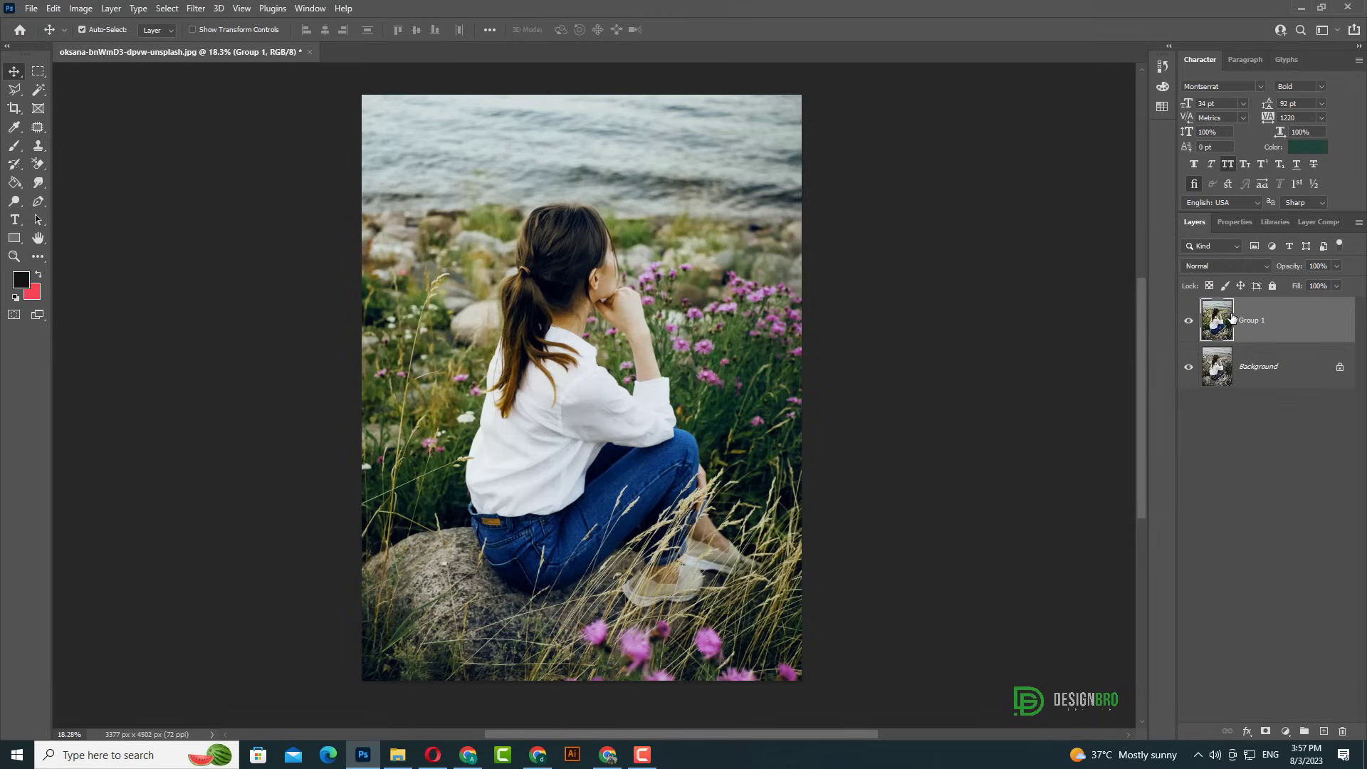
Convert the merged Group 1 layer to a smart object and open it in the Camera Raw Filter
right_click(1269, 331)
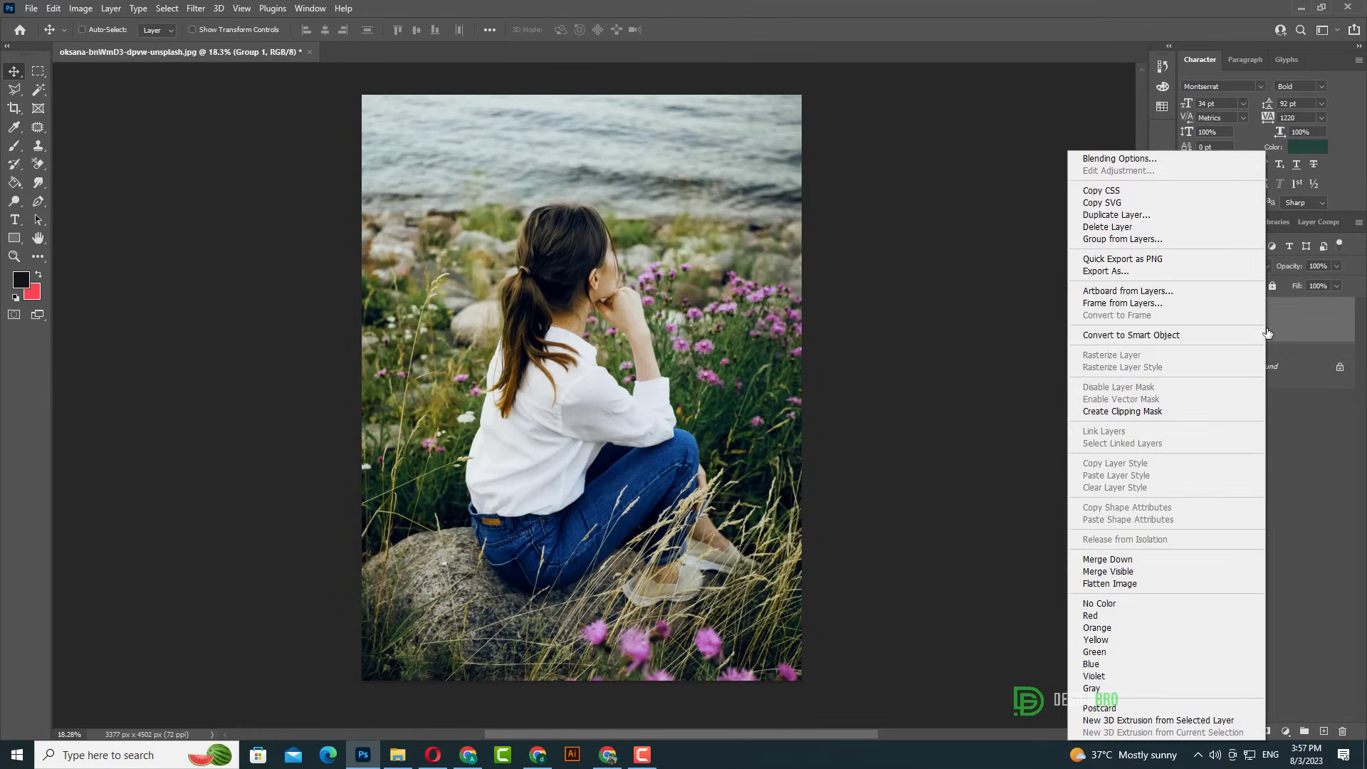
left_click(1266, 335)
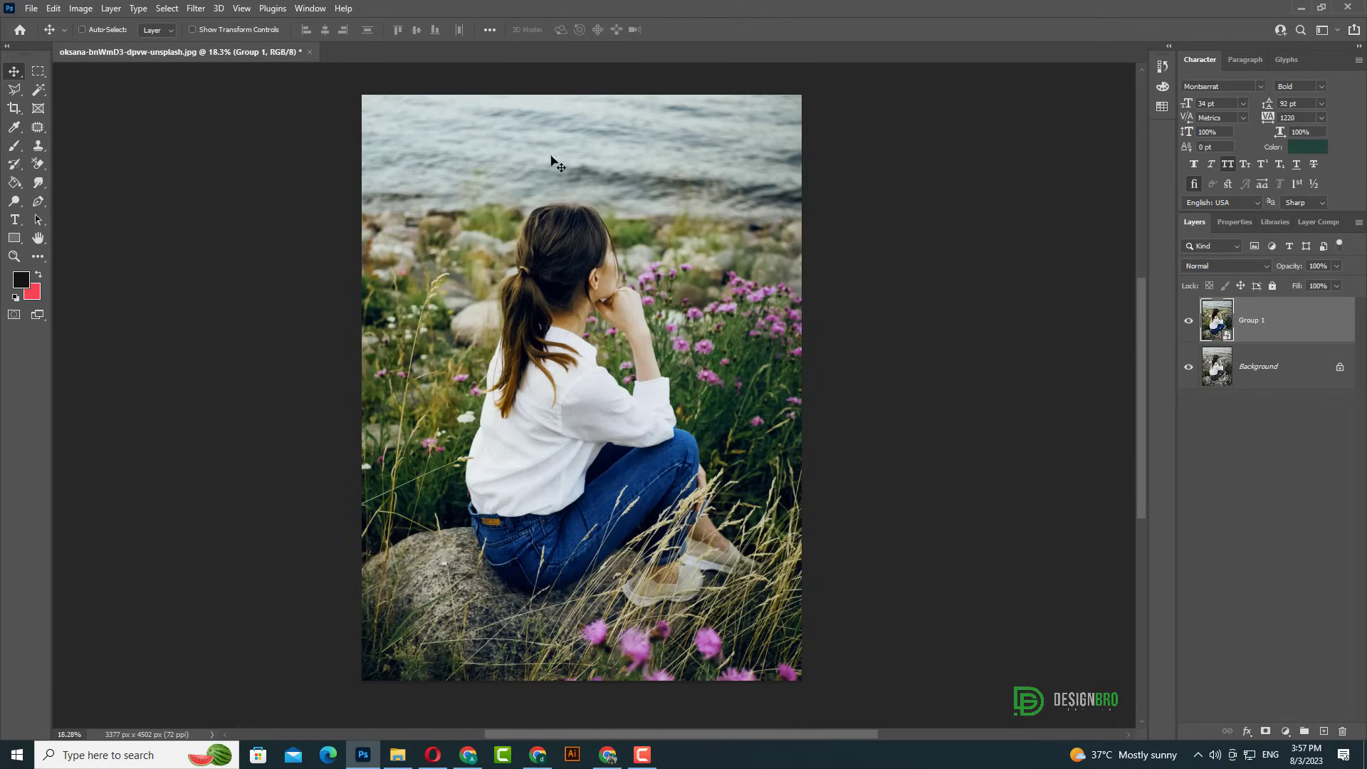
left_click(205, 10)
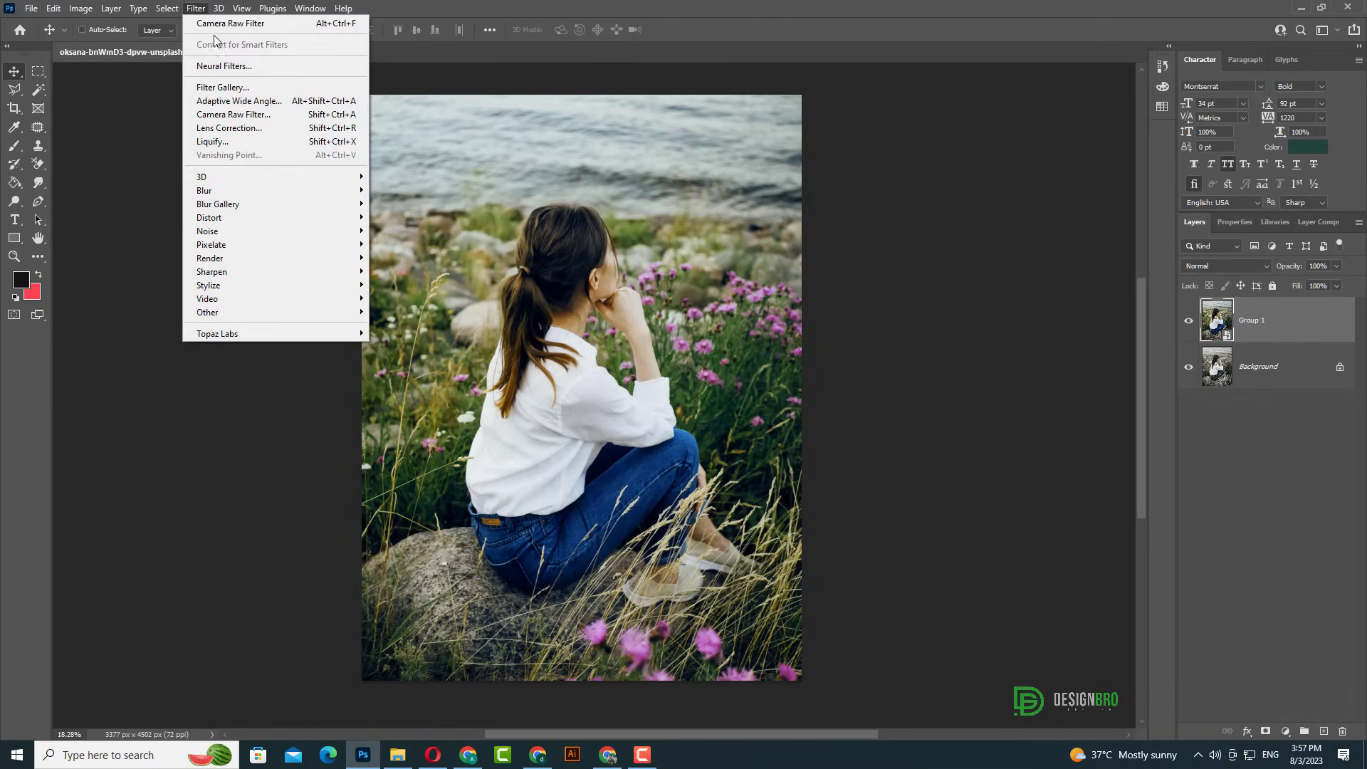
left_click(233, 115)
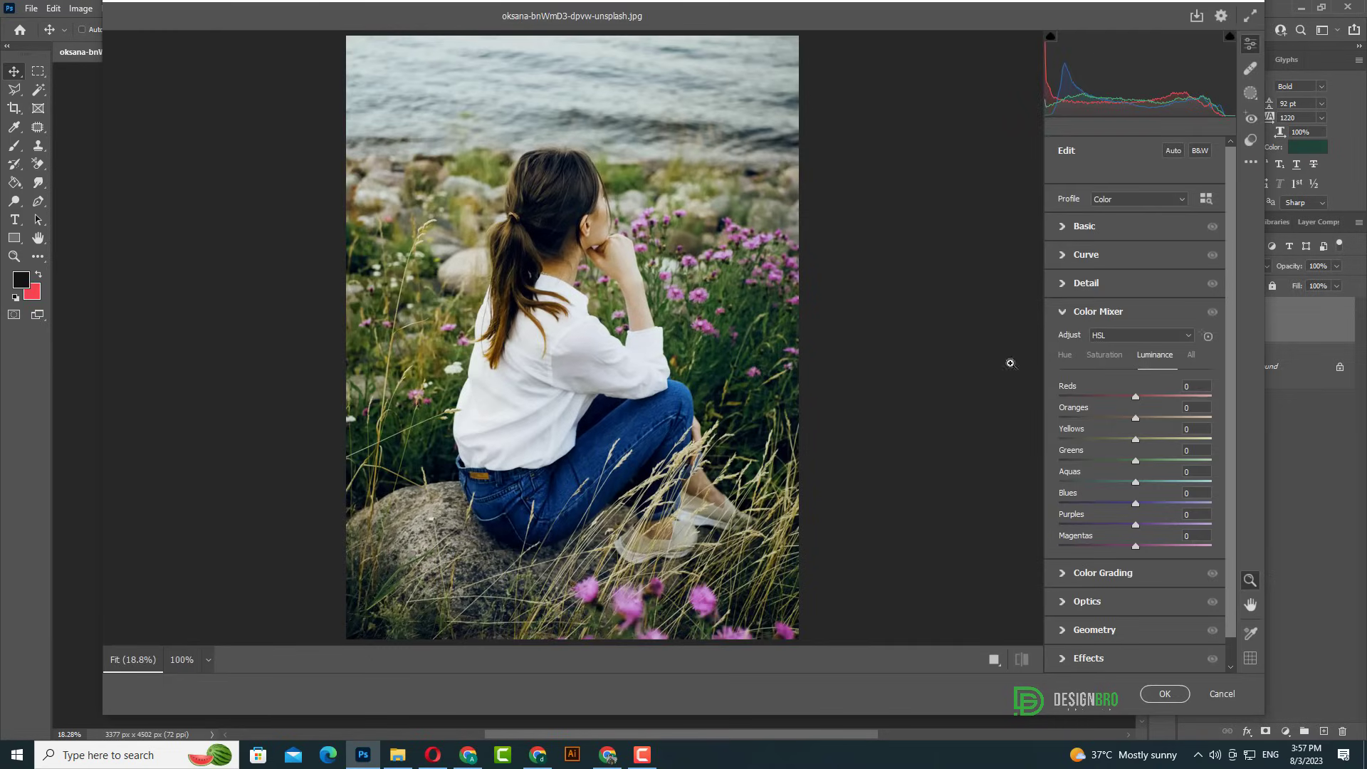
In the Basic adjustments, set Contrast +15, Highlights +27, Shadows +29, Whites +4, Blacks -3, Texture +29, Clarity -1 and Vibrance +21
left_click(1073, 239)
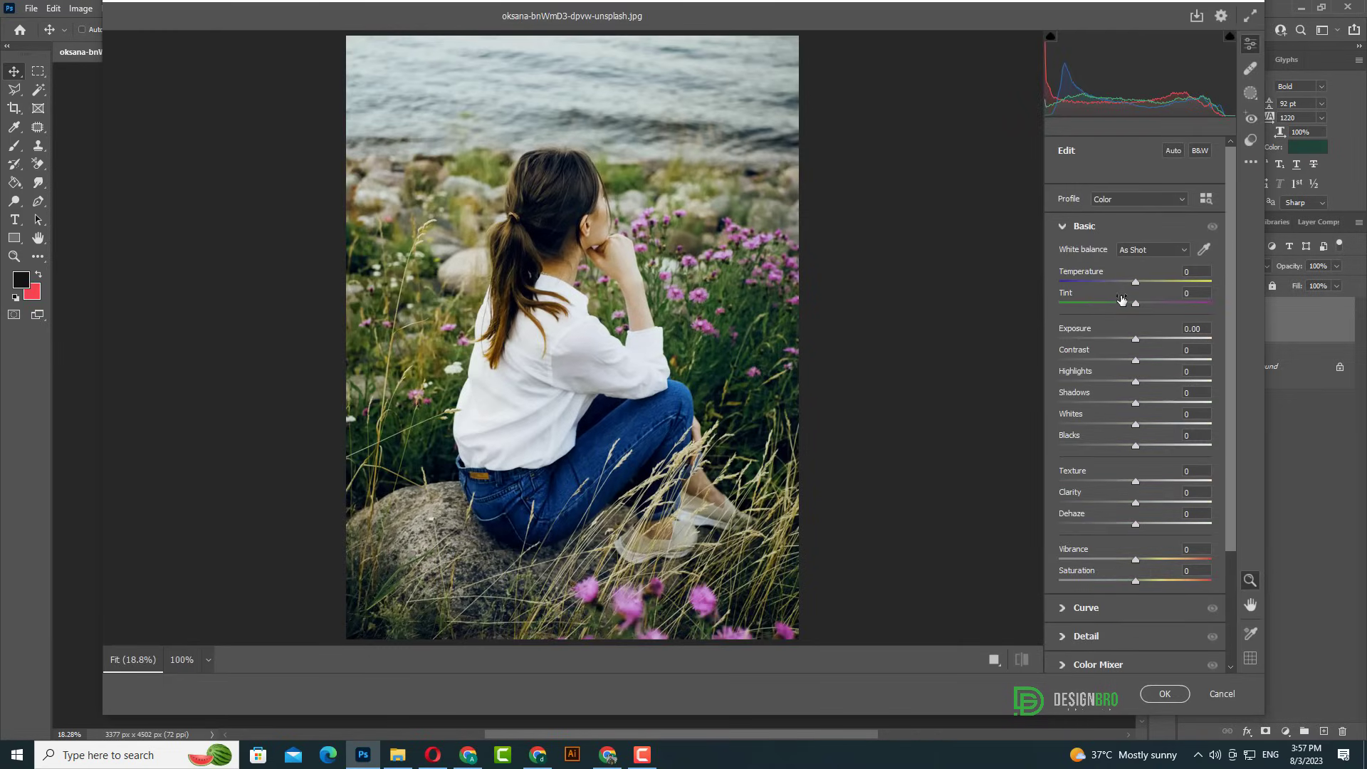
left_click_drag(1136, 360, 1157, 405)
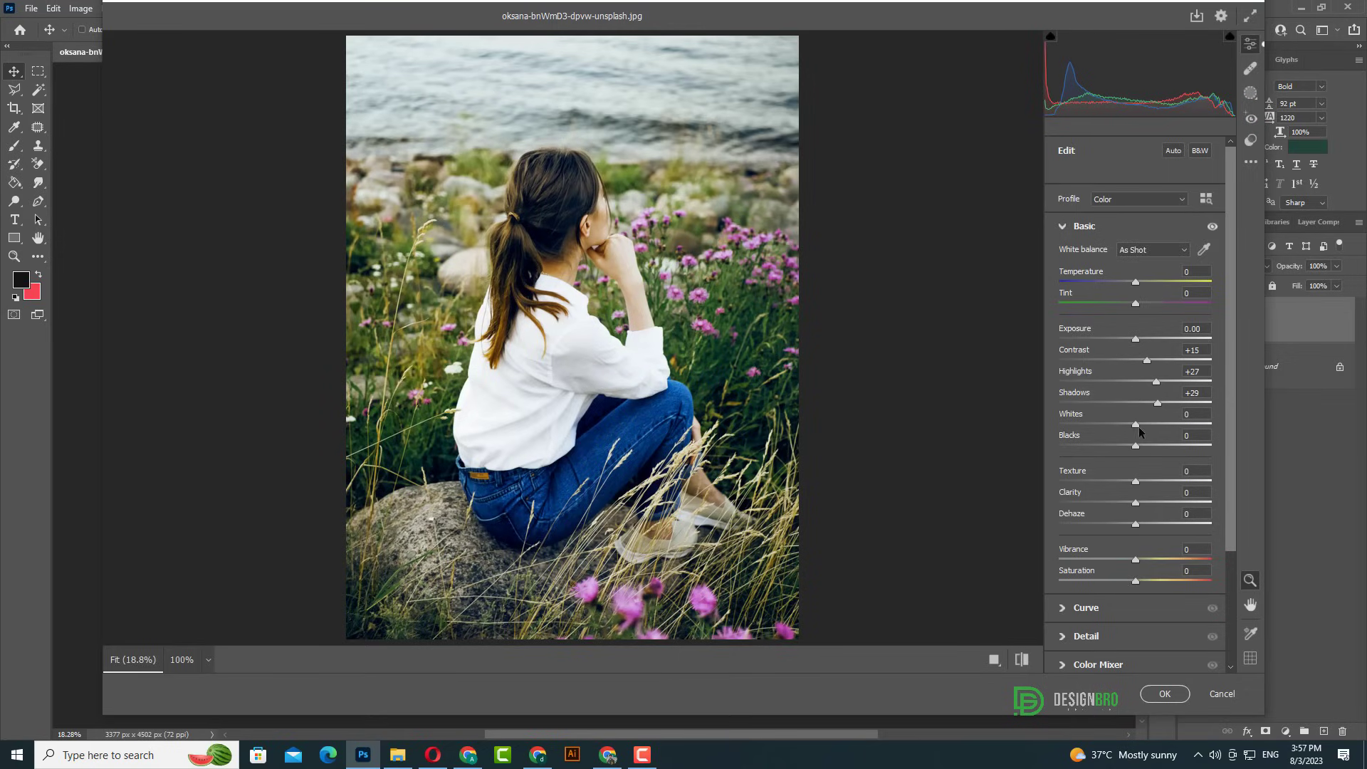
left_click_drag(1136, 424, 1134, 505)
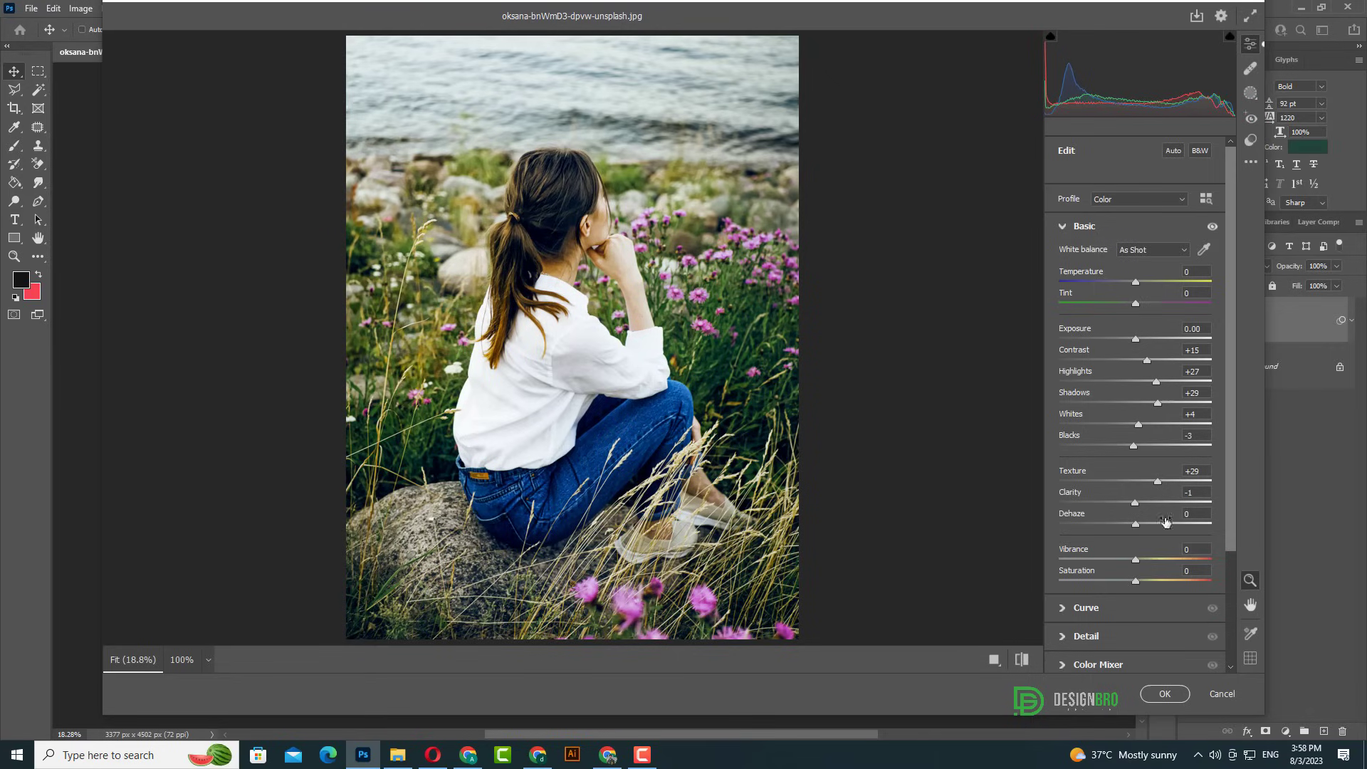
left_click_drag(1146, 562, 1152, 563)
In the Color Mixer, shift the hues of Oranges to -9, Yellows to +8 and Magentas to -25
scroll(1111, 580, "down", 3)
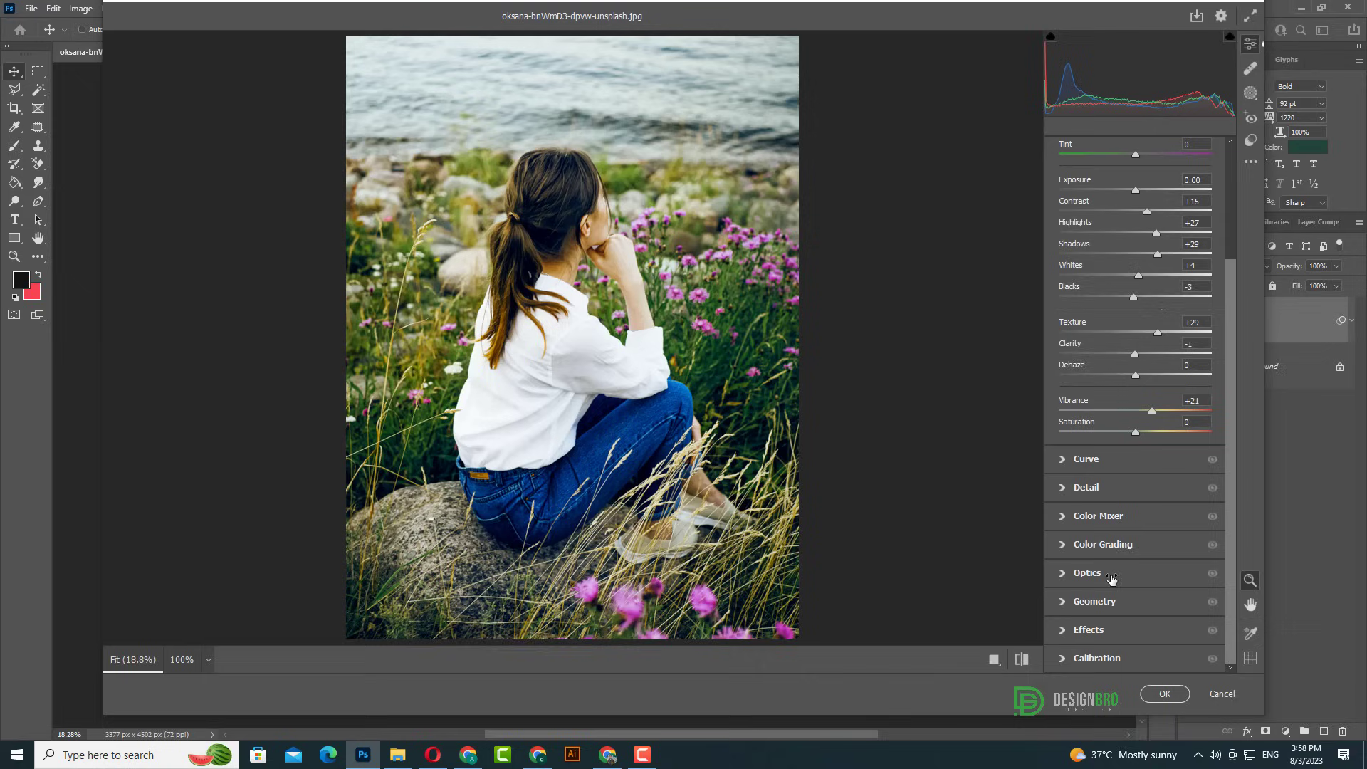
left_click(1078, 513)
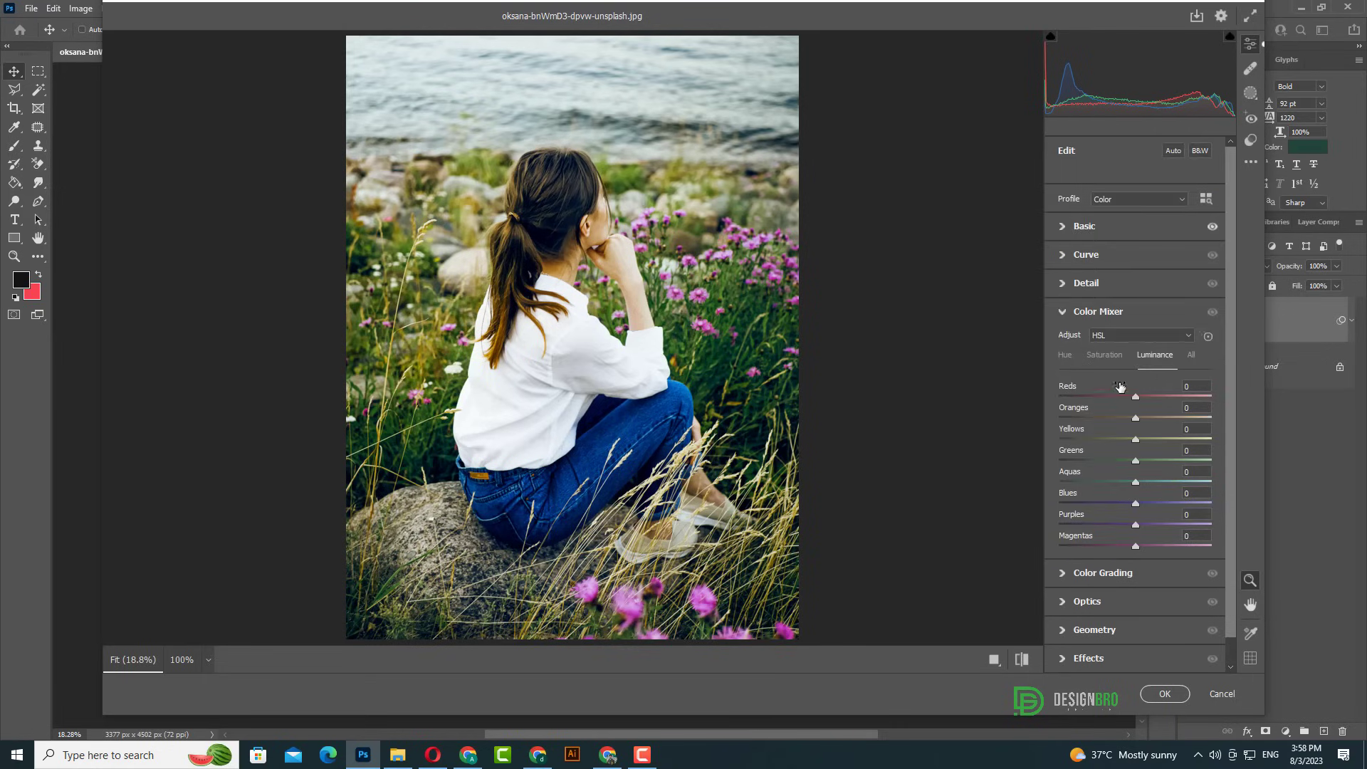
left_click(1066, 355)
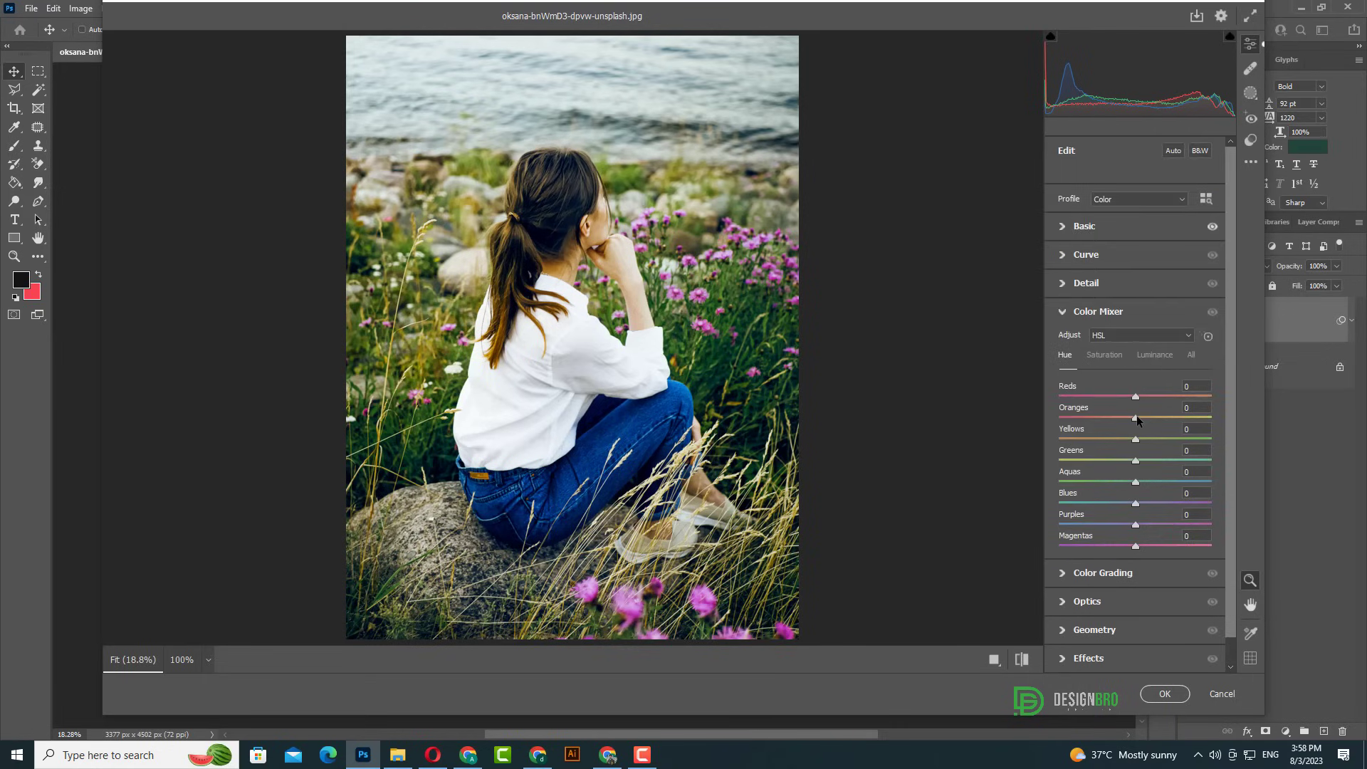
mouse_move(1137, 420)
left_mouse_down()
mouse_move(1117, 421)
mouse_move(1167, 423)
mouse_move(1052, 421)
mouse_move(1138, 420)
mouse_move(1134, 440)
left_mouse_up()
mouse_move(1136, 439)
left_mouse_down()
mouse_move(1100, 439)
mouse_move(1142, 438)
left_mouse_up()
mouse_move(1136, 546)
left_mouse_down()
mouse_move(1081, 547)
mouse_move(1147, 547)
mouse_move(1117, 546)
left_mouse_up()
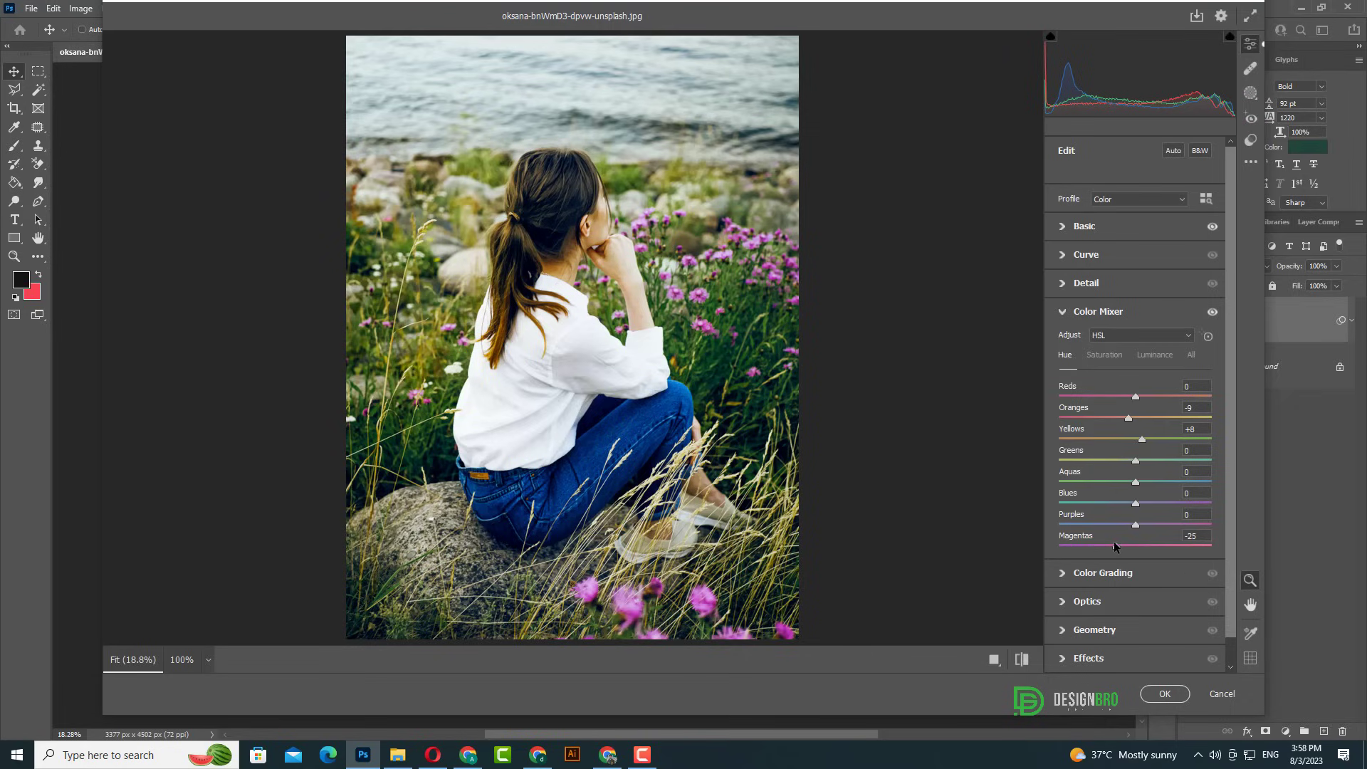
Set the Color Mixer saturation to Reds +11, Oranges +9, Aquas +32, Blues +17, Purples +32 and Magentas +19
left_click(1107, 357)
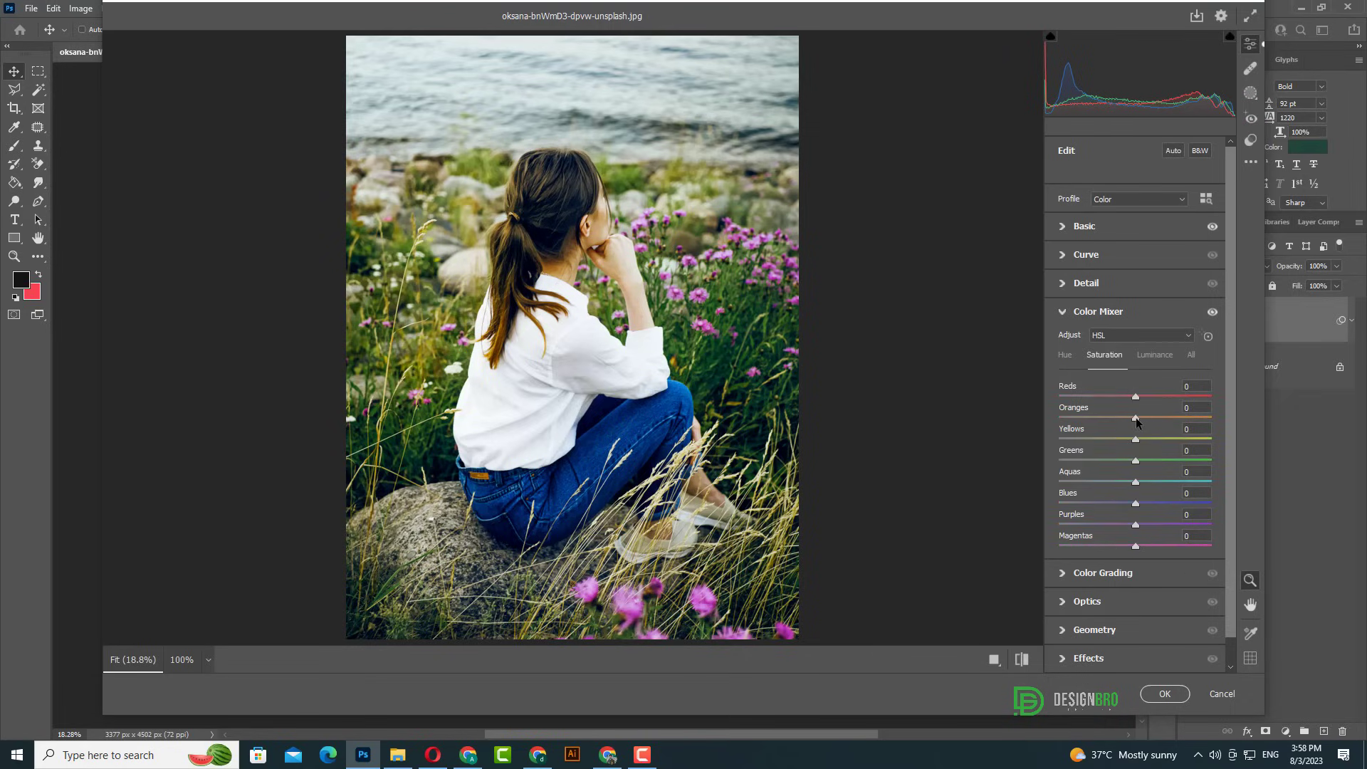
left_click_drag(1136, 419, 1147, 398)
left_click_drag(1150, 483, 1159, 483)
left_click(1148, 504)
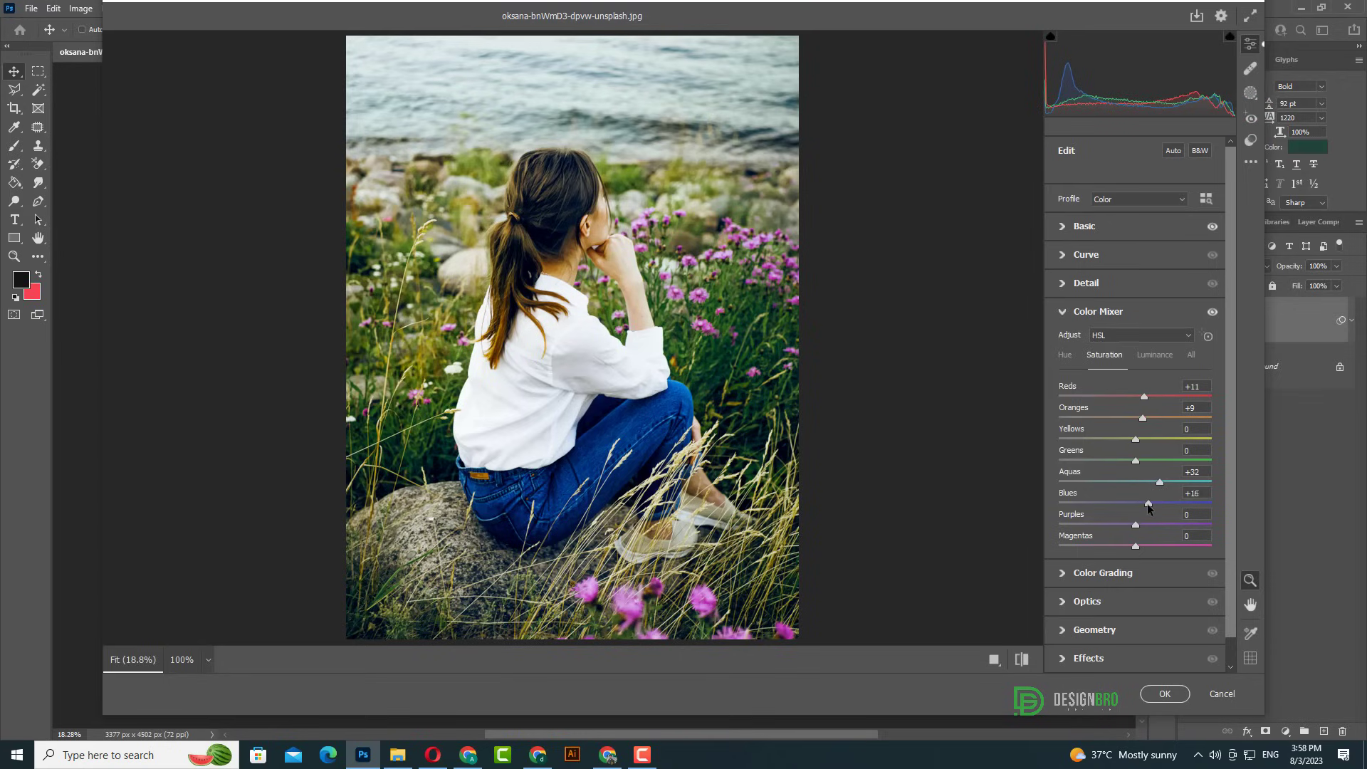
left_click_drag(1148, 526, 1159, 524)
left_click(1150, 546)
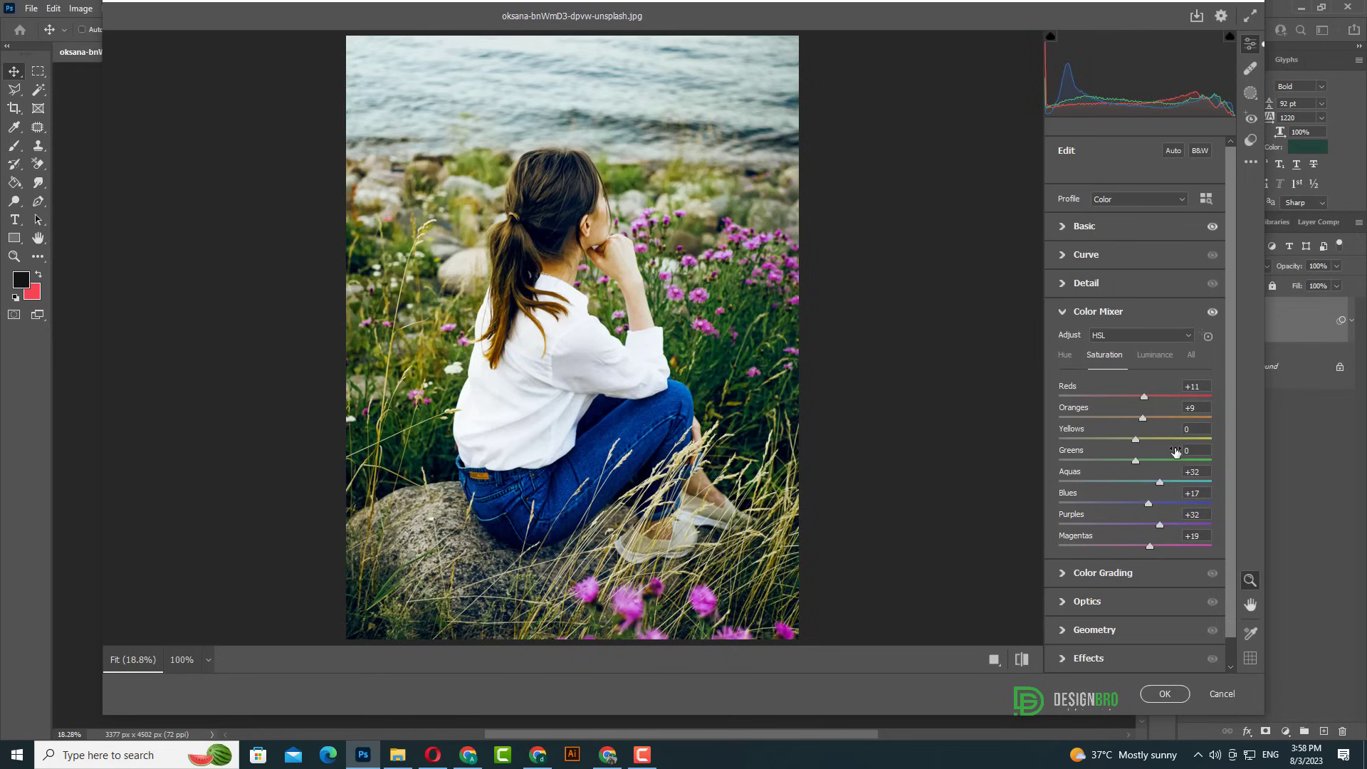
Set the Color Mixer luminance to Oranges +11, Yellows +4 and Blues +19
left_click(1149, 354)
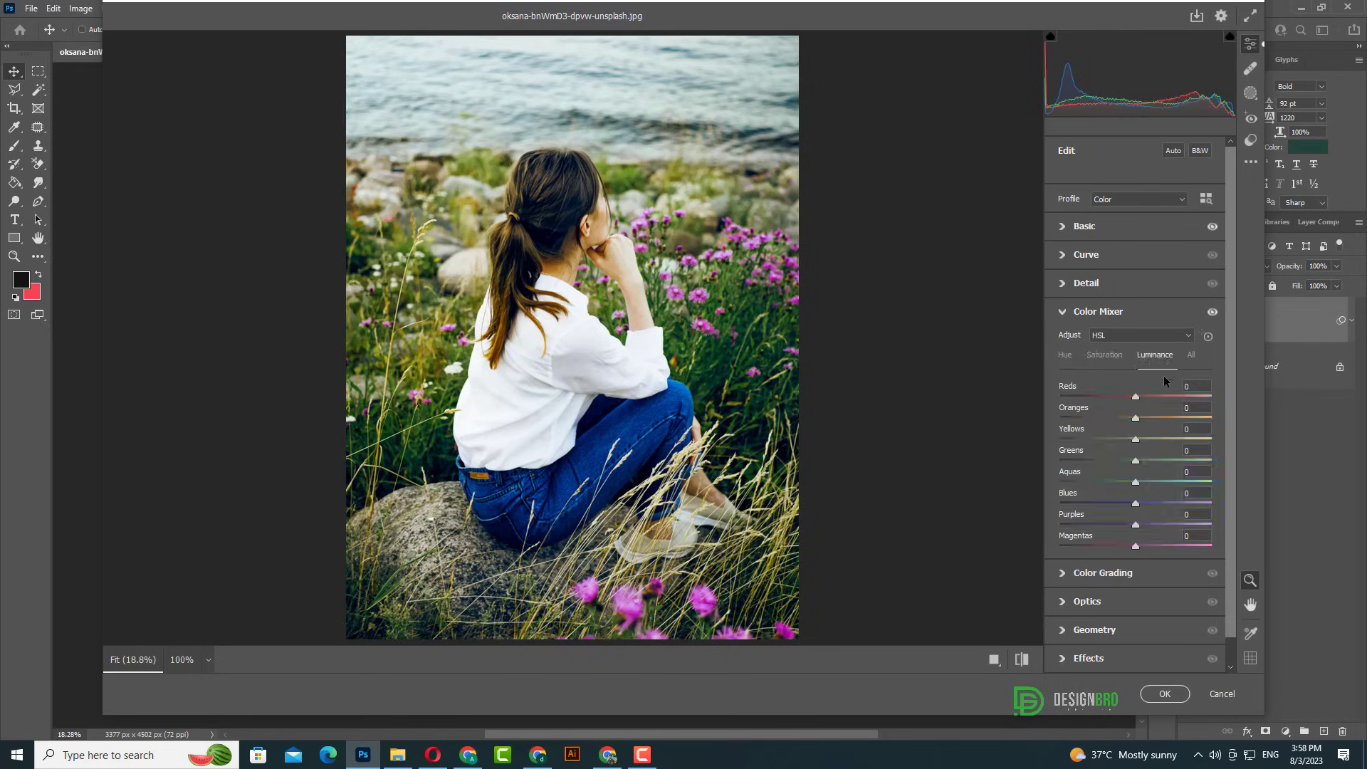
left_click(1148, 418)
left_click_drag(1143, 421, 1141, 420)
left_click(1151, 438)
left_click_drag(1151, 439, 1137, 439)
left_click_drag(1135, 504, 1148, 504)
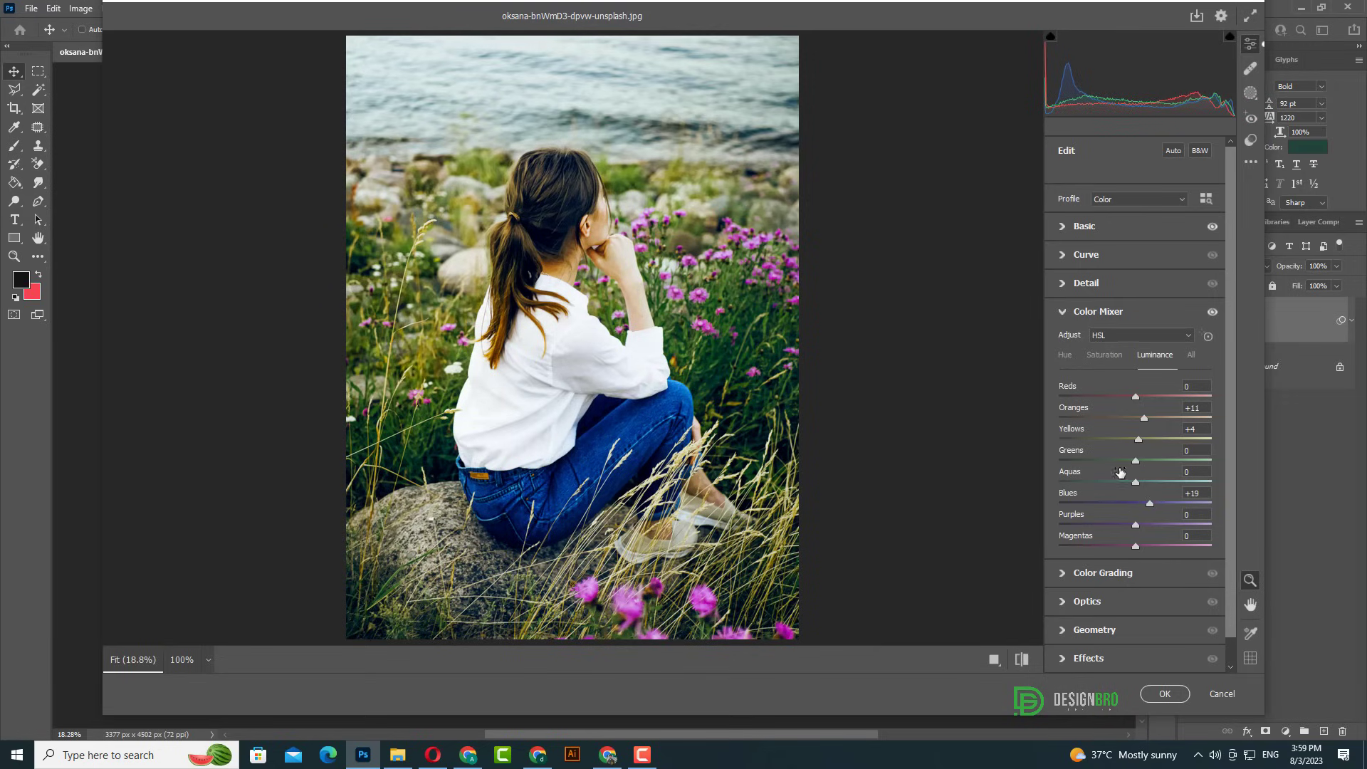
Add an Optics vignette of -27 with Midpoint 39 and apply the Camera Raw filter
scroll(1078, 341, "down", 1)
left_click(1063, 290)
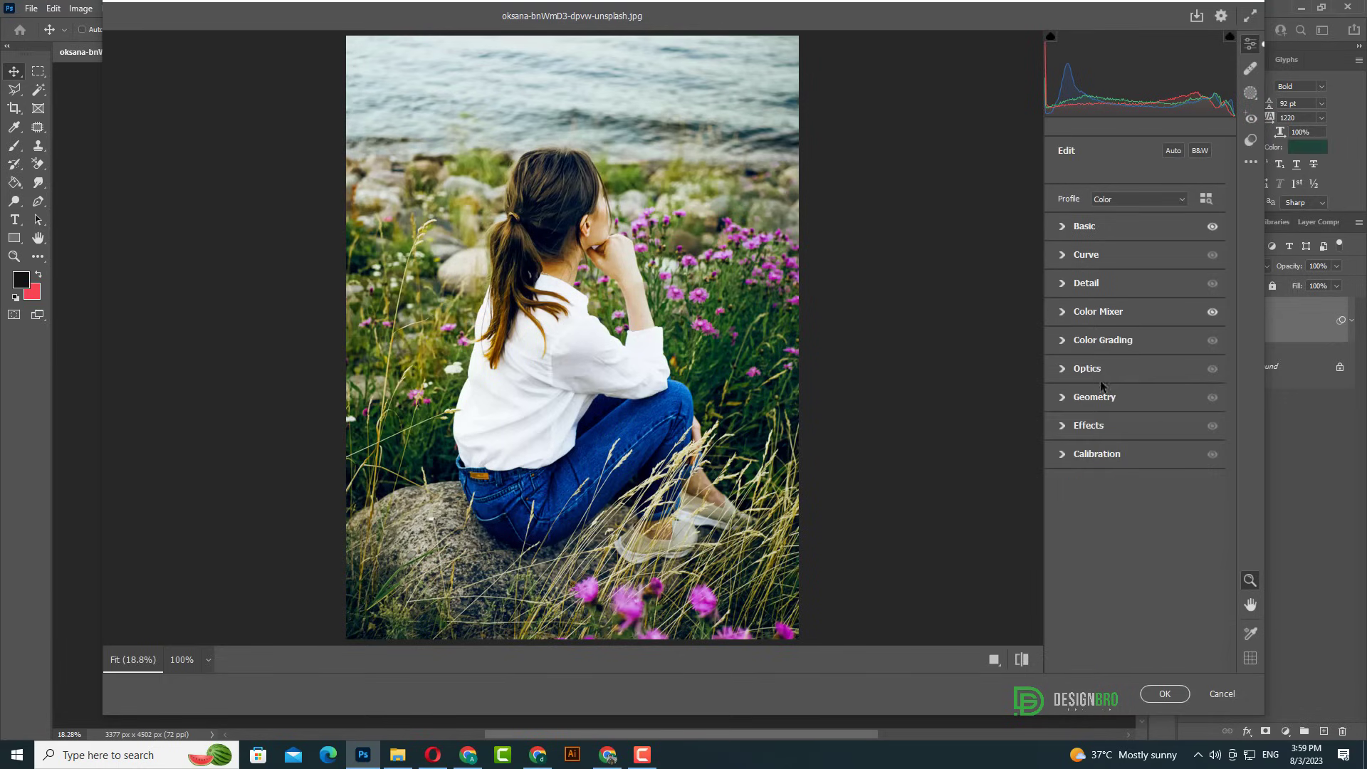
left_click(1068, 369)
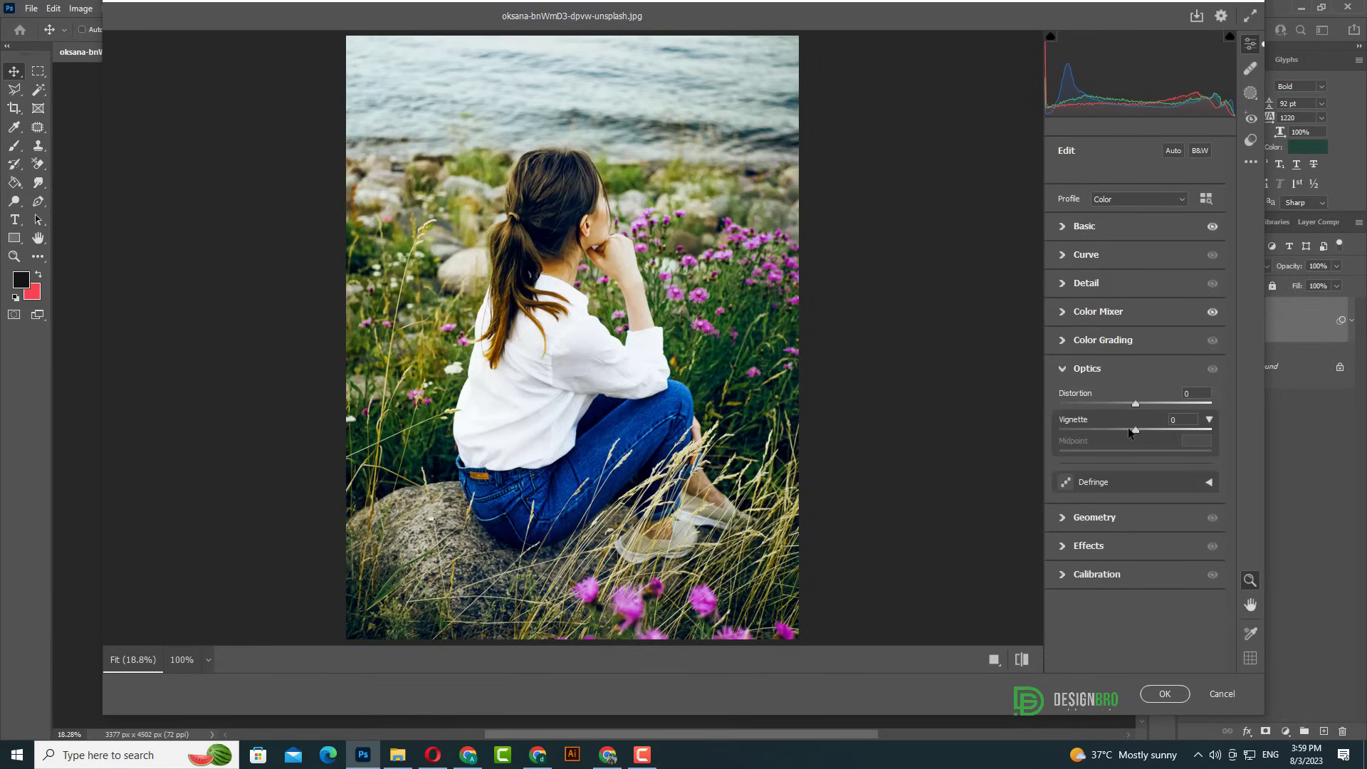
left_click_drag(1135, 430, 1115, 432)
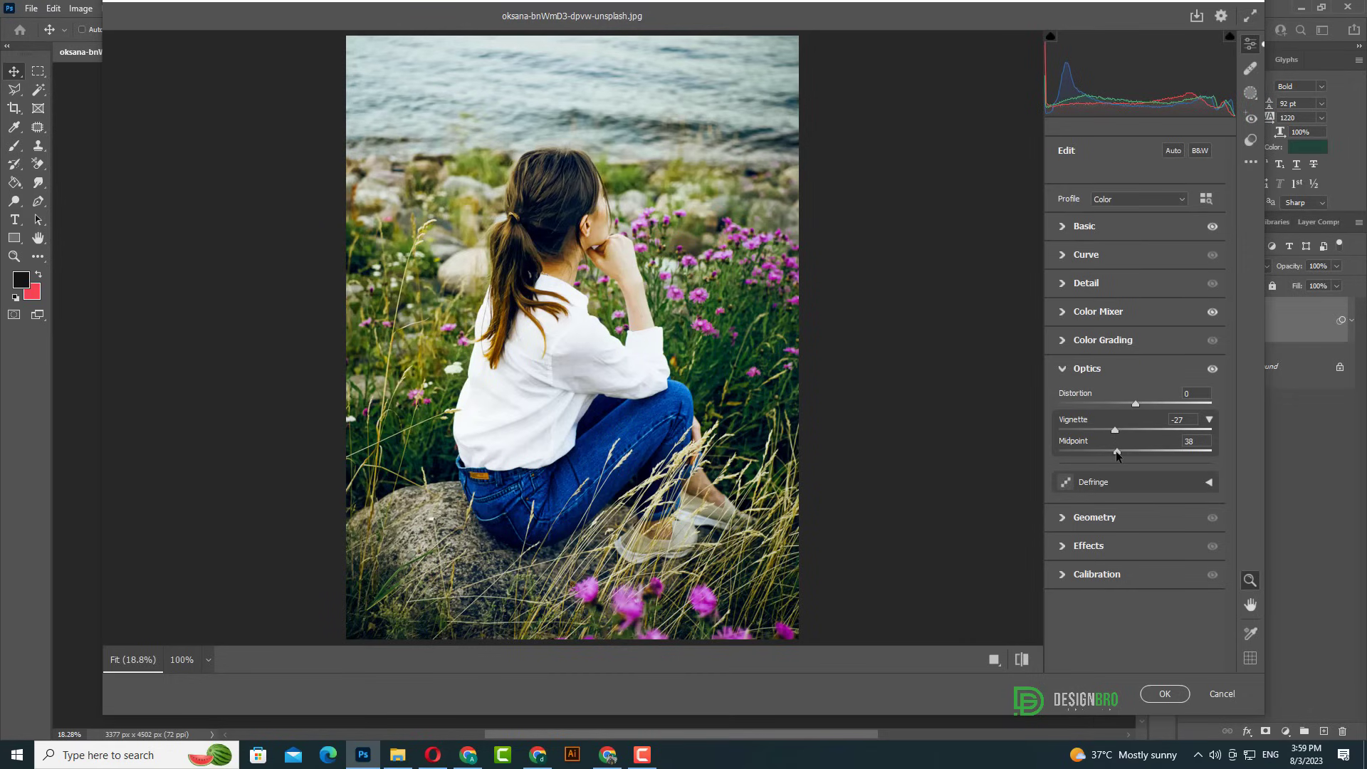
left_click_drag(1117, 457, 1120, 456)
key("Return")
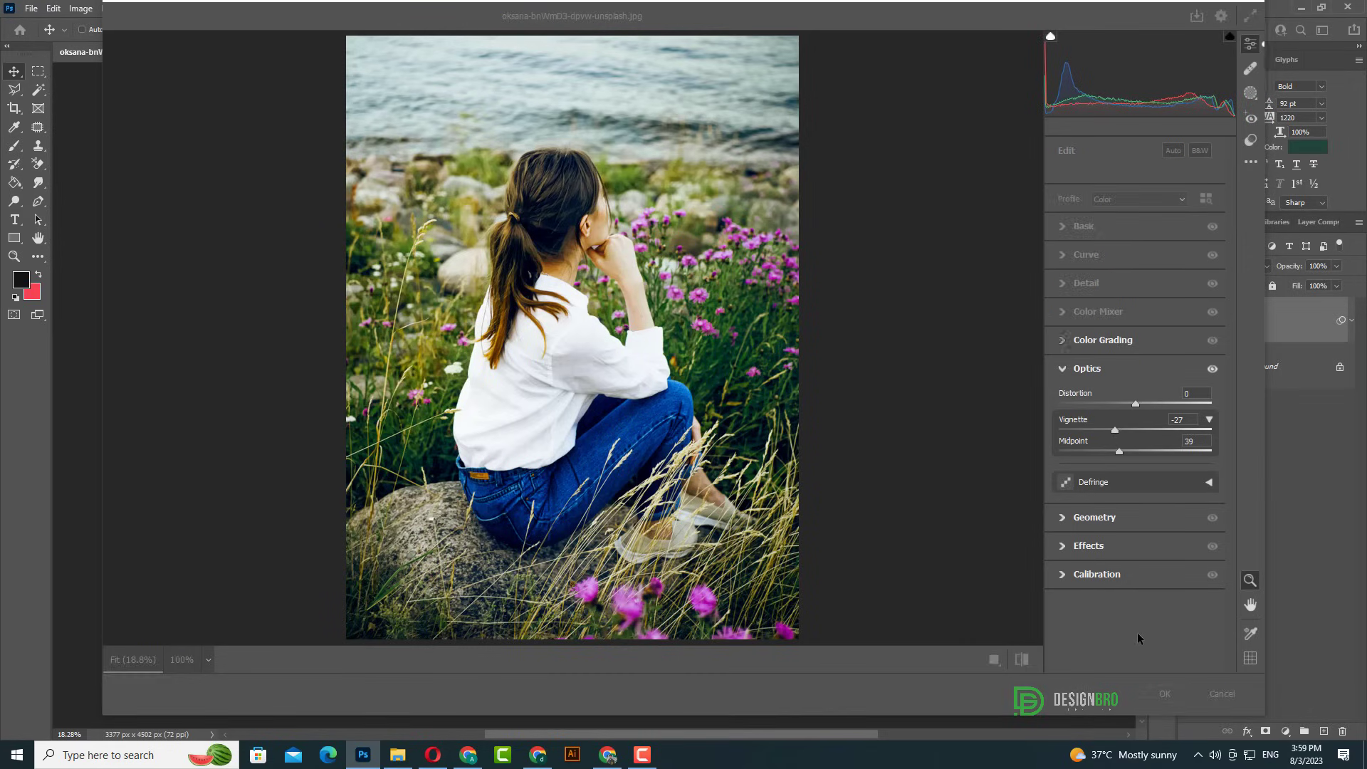